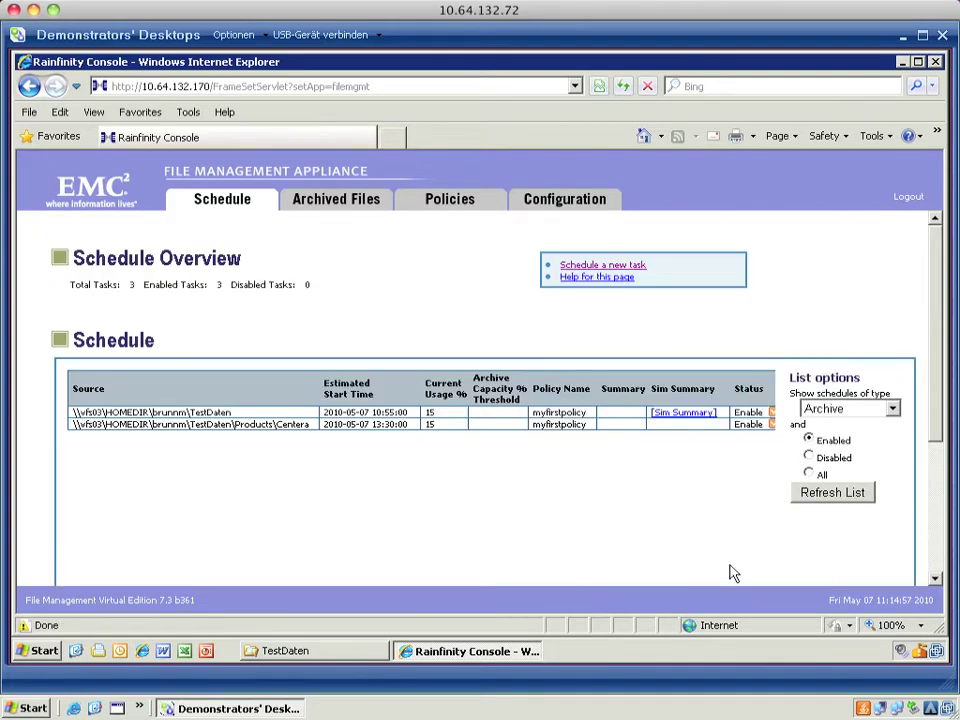
# Run the archive task for the TestDaten\Products\Centera source immediately instead of waiting for its scheduled start.
pyautogui.click(773, 424)
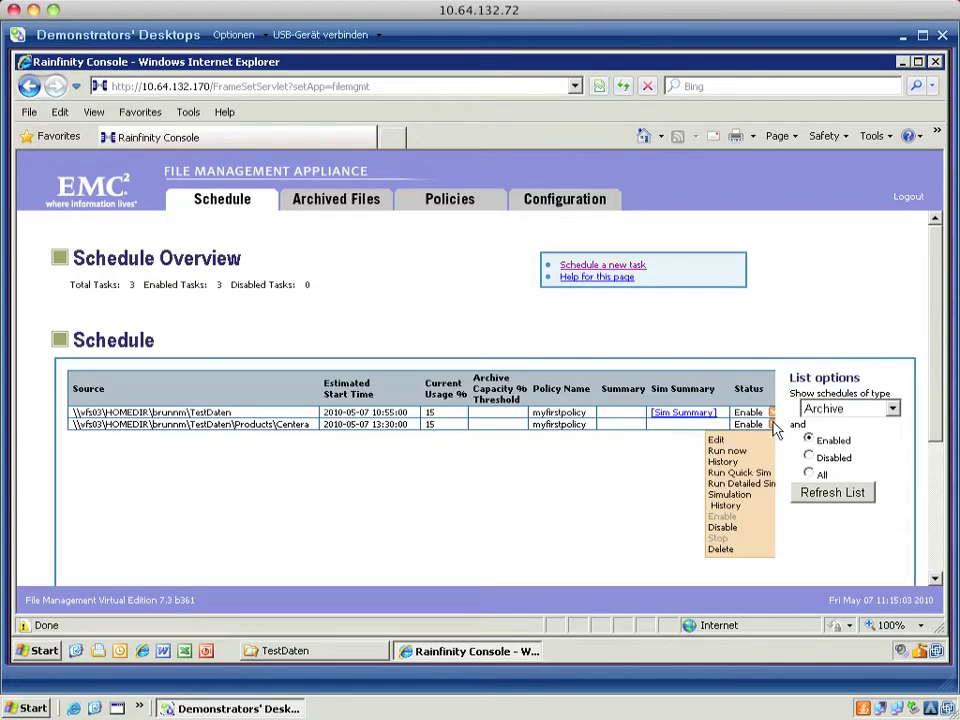
pyautogui.click(729, 452)
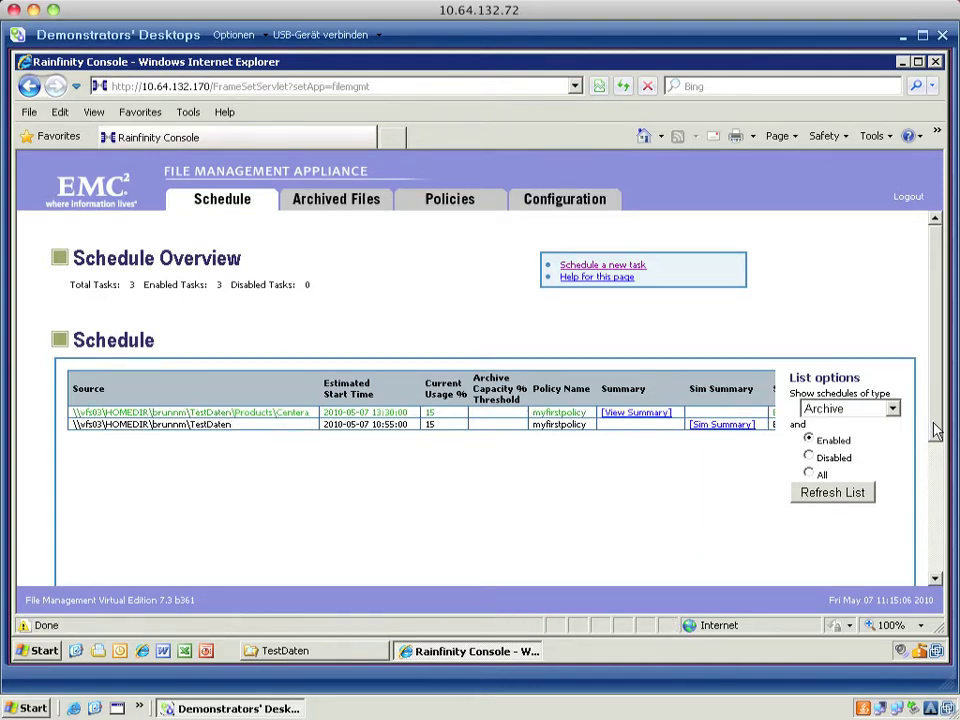
# View the schedule types available in the list options, keeping Archive selected.
pyautogui.moveTo(936, 430); pyautogui.dragTo(935, 434)
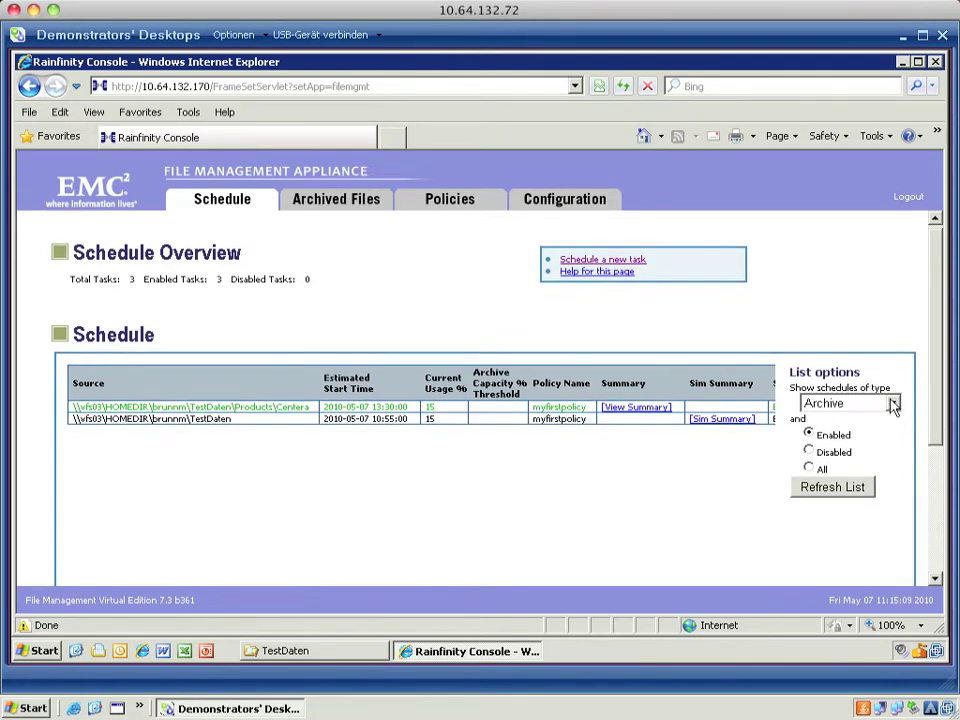
pyautogui.click(893, 404)
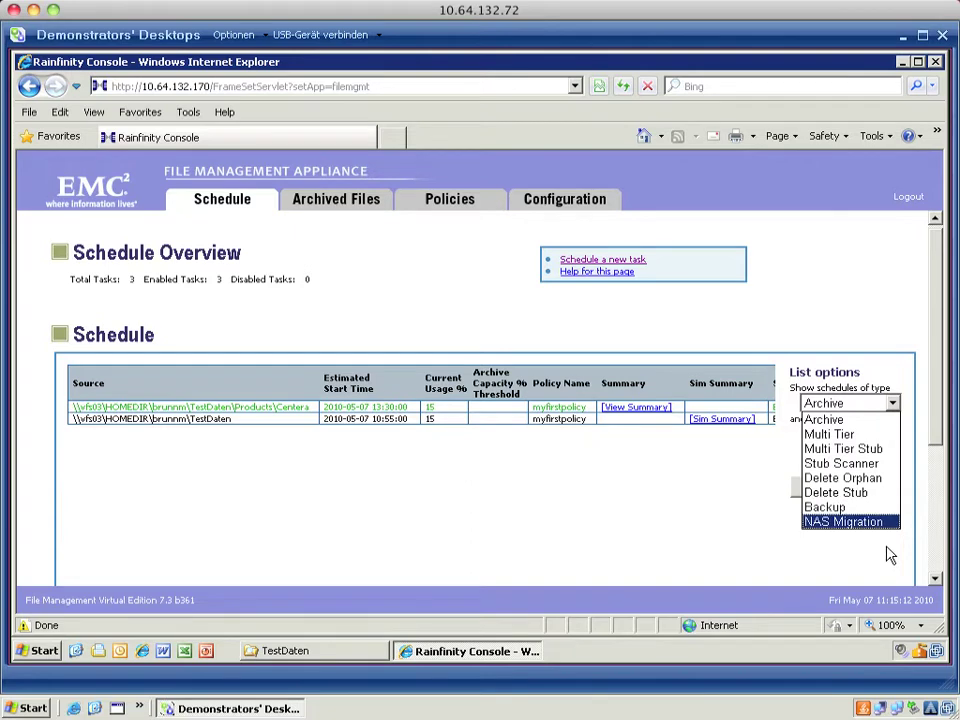
pyautogui.click(894, 408)
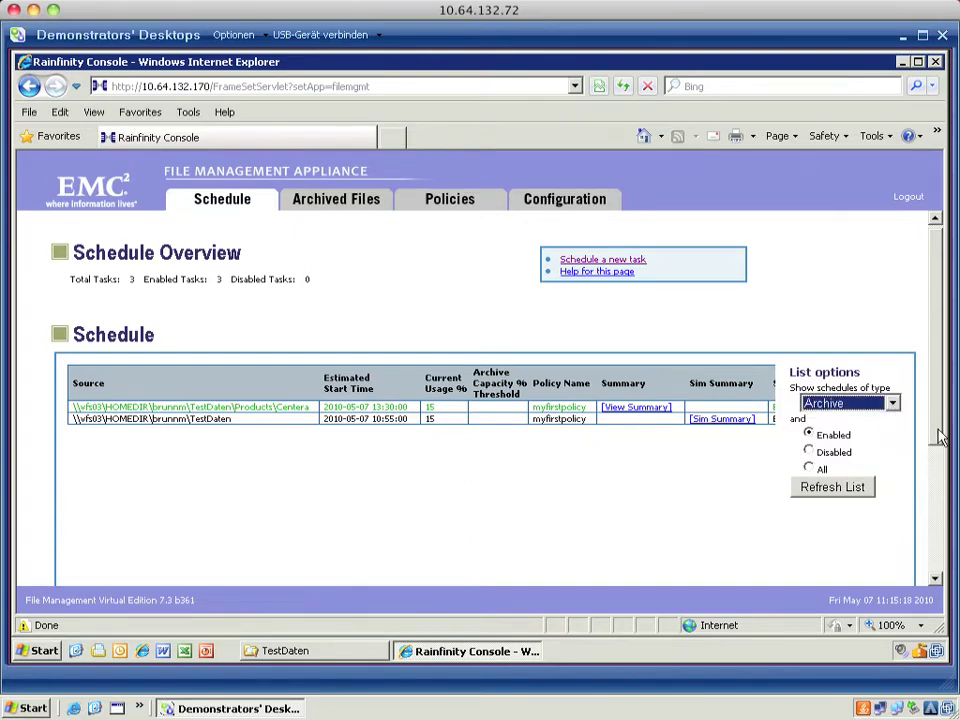
# Check the summary and status columns of the archive tasks and refresh the list of enabled archive schedules.
pyautogui.moveTo(940, 437); pyautogui.dragTo(940, 575)
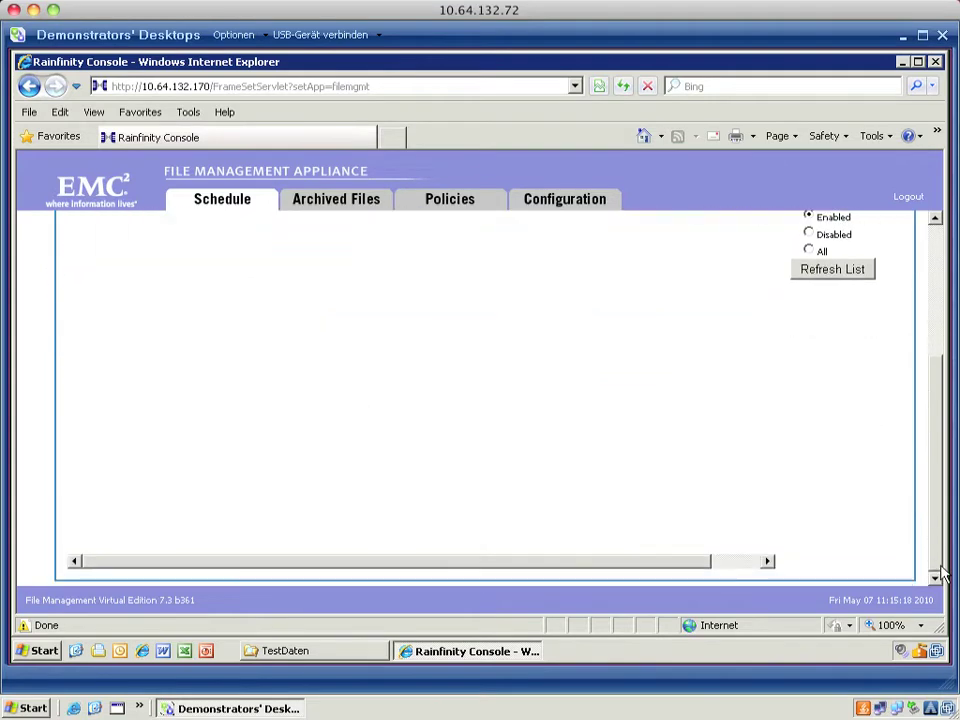
pyautogui.moveTo(697, 566); pyautogui.dragTo(761, 566)
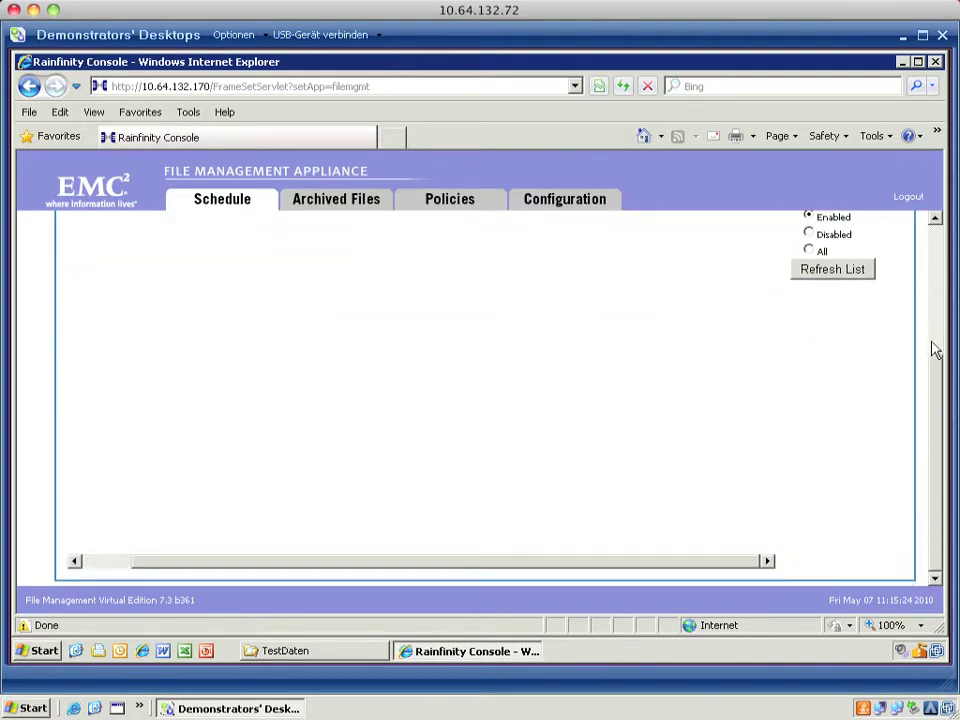
pyautogui.moveTo(930, 377); pyautogui.dragTo(938, 248)
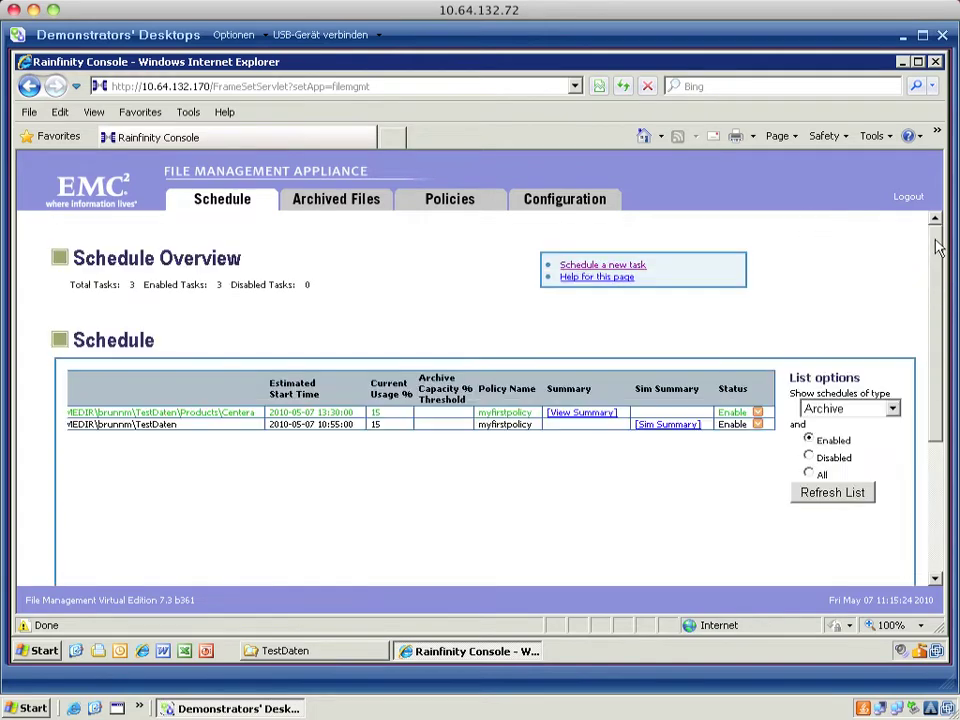
pyautogui.click(618, 413)
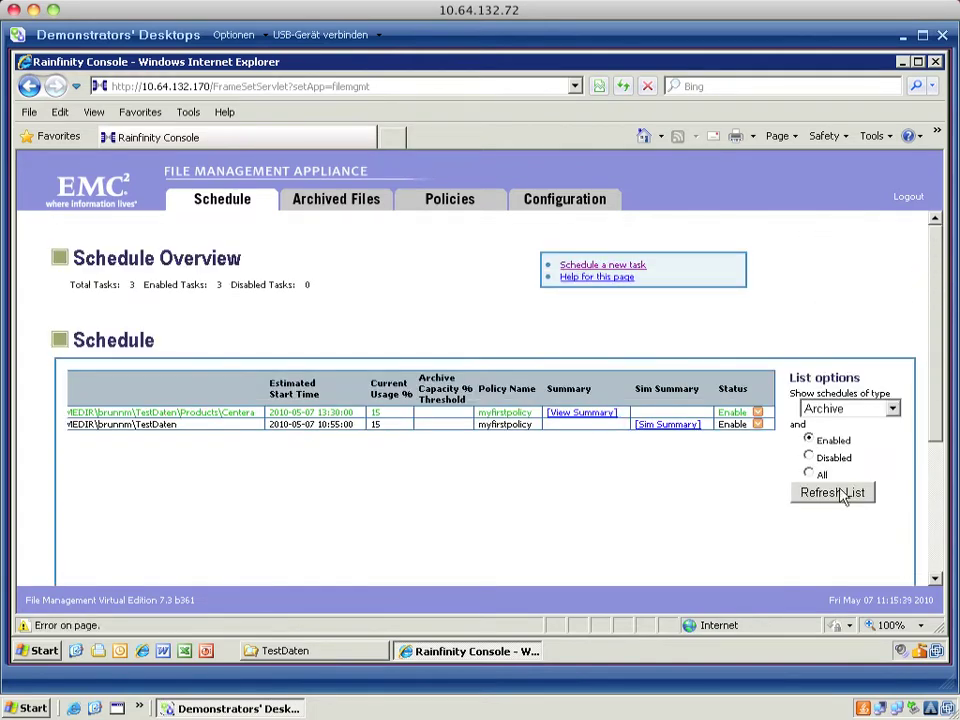
pyautogui.click(843, 493)
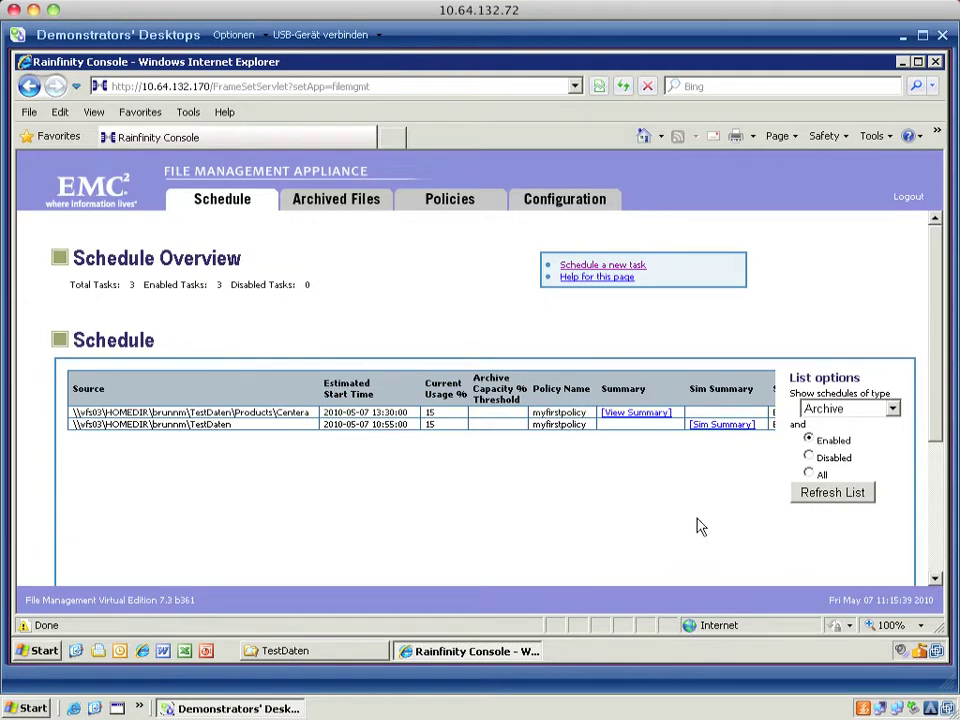
# View the task summary and detailed file list of the Centera archive run, closing the report window when done.
pyautogui.click(633, 414)
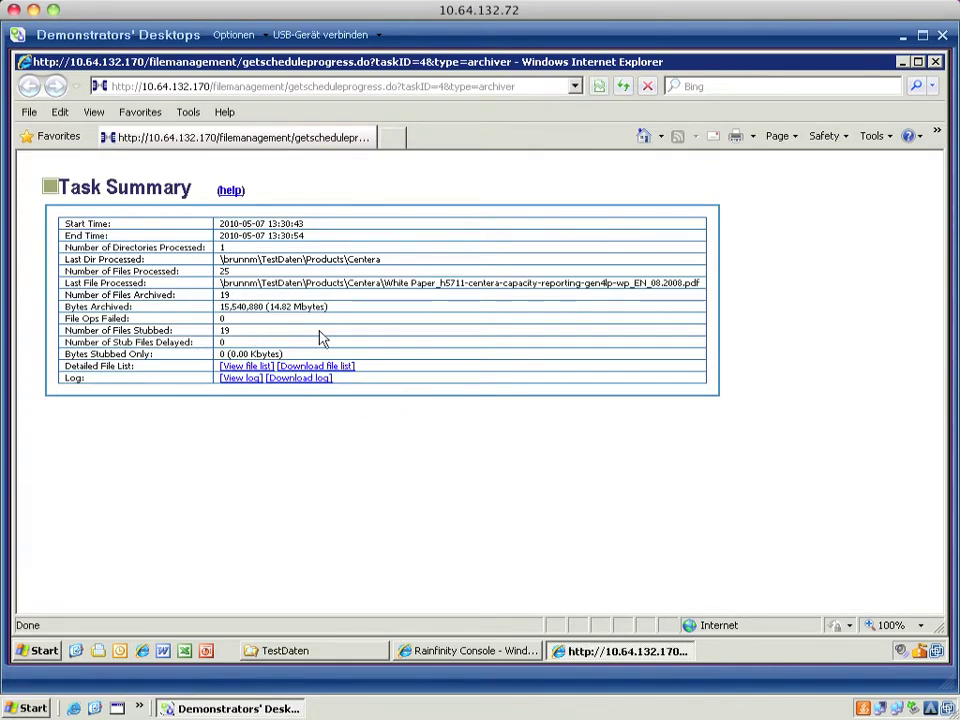
pyautogui.click(247, 366)
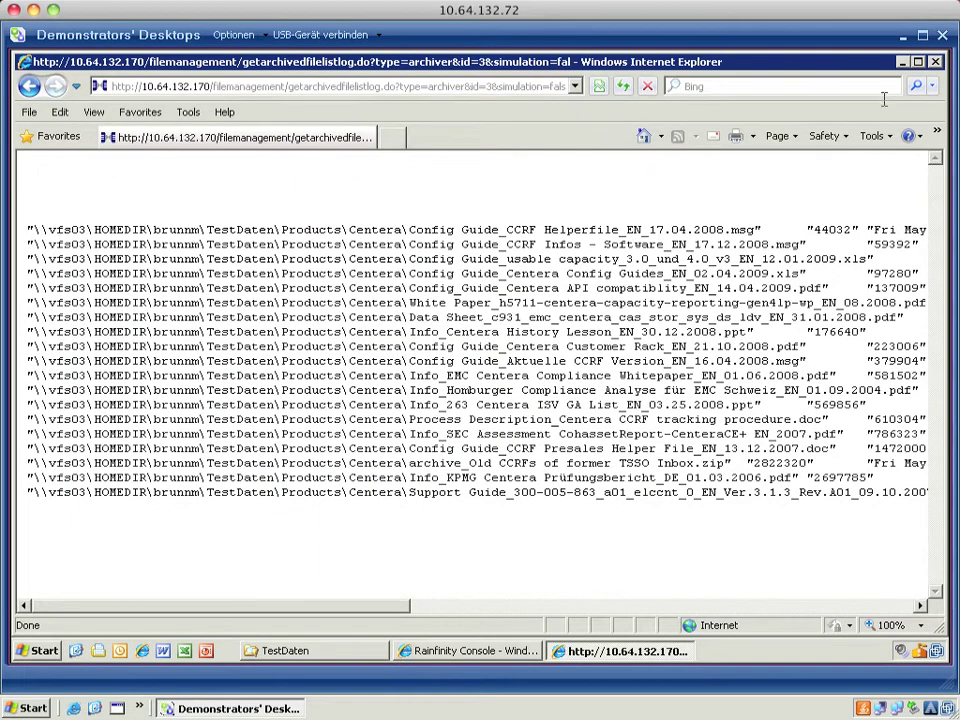
pyautogui.click(936, 62)
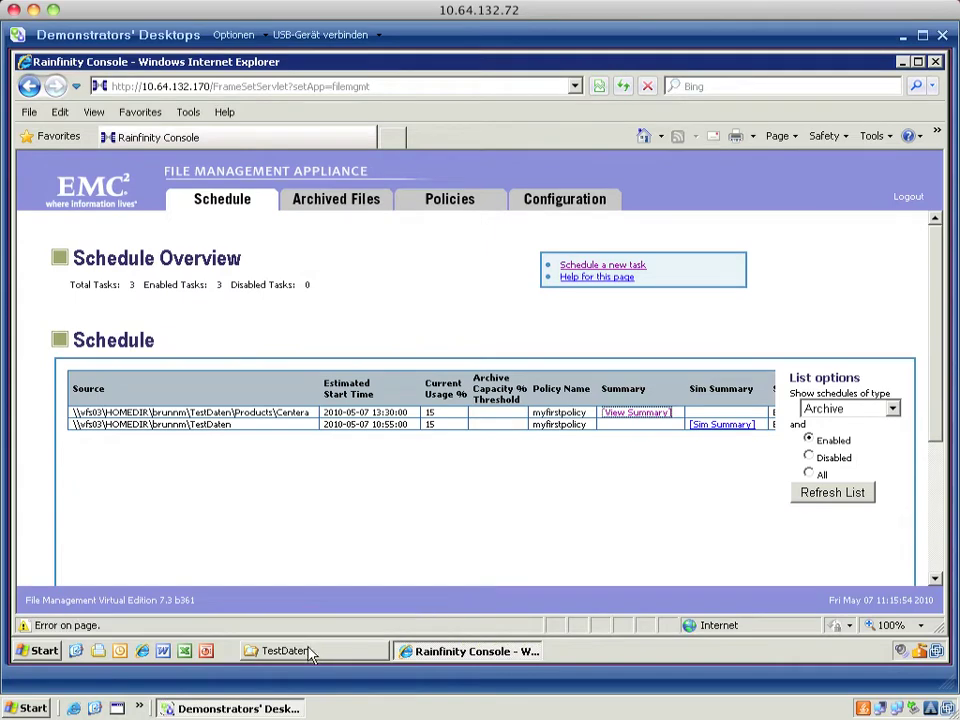
# Switch to Windows Explorer and open the Products\Centera folder inside TestDaten.
pyautogui.click(900, 62)
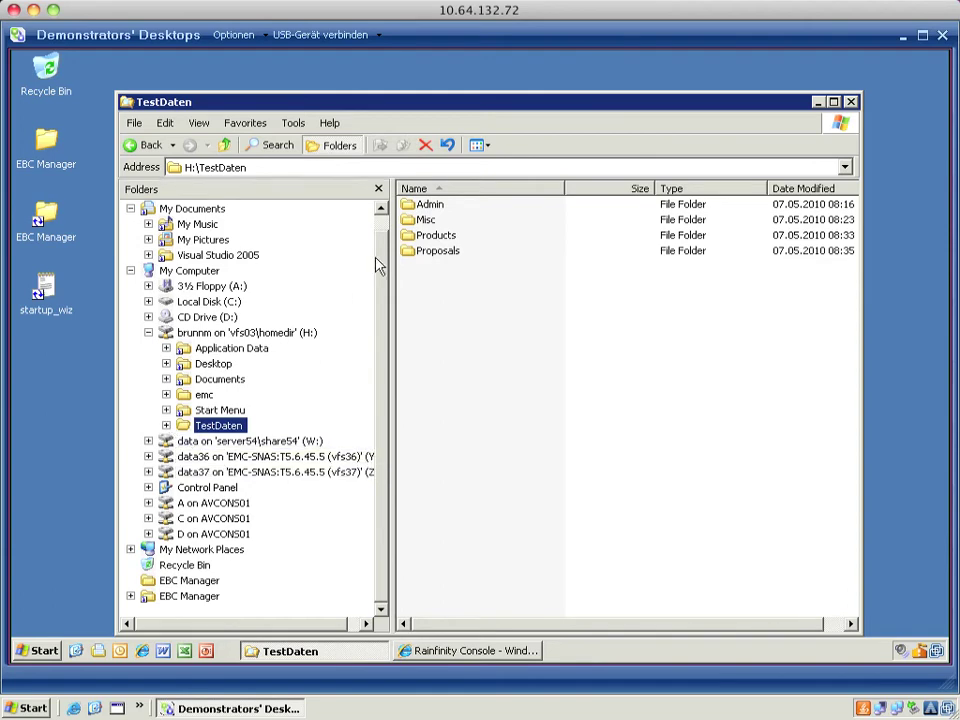
pyautogui.doubleClick(416, 238)
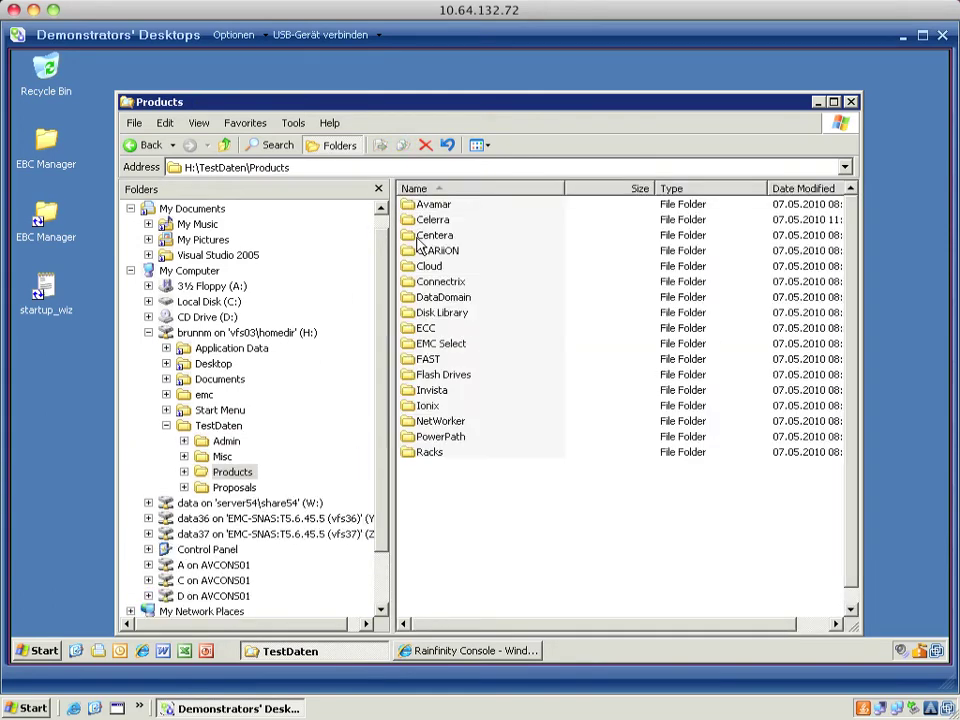
pyautogui.doubleClick(417, 242)
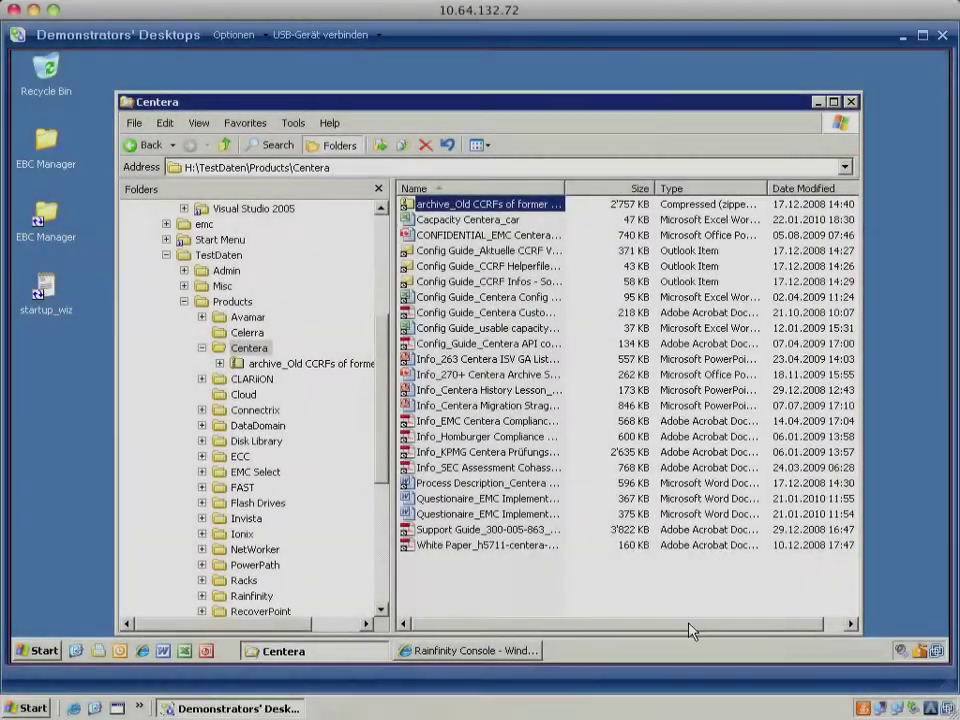
# Add the Attributes column to the Centera folder's file list and sort the files by attributes in descending order.
pyautogui.moveTo(690, 630); pyautogui.dragTo(700, 635)
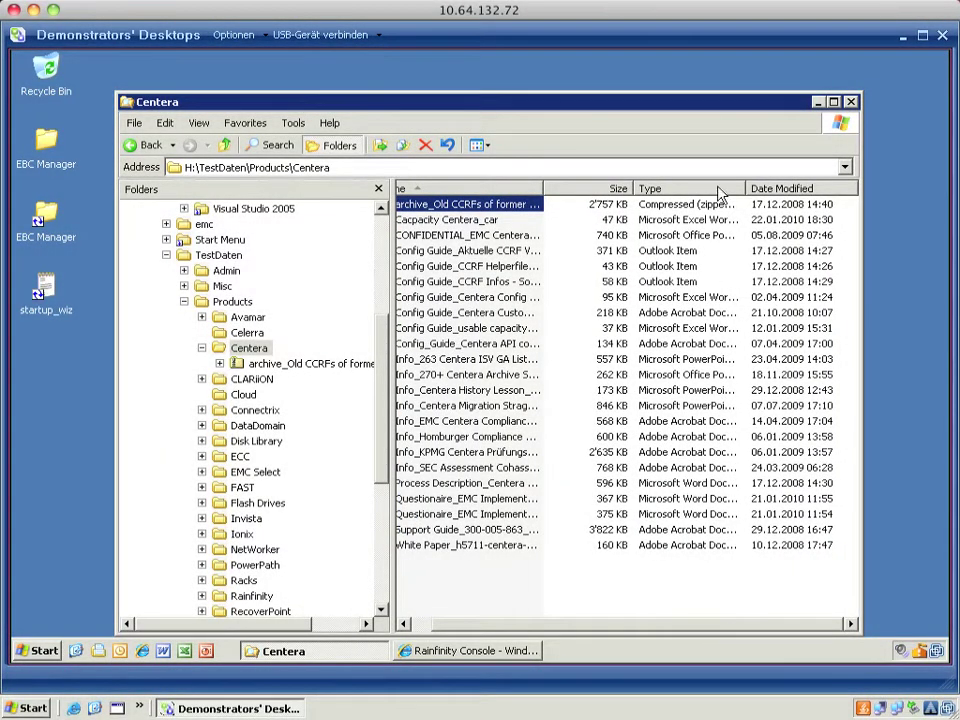
pyautogui.rightClick(686, 196)
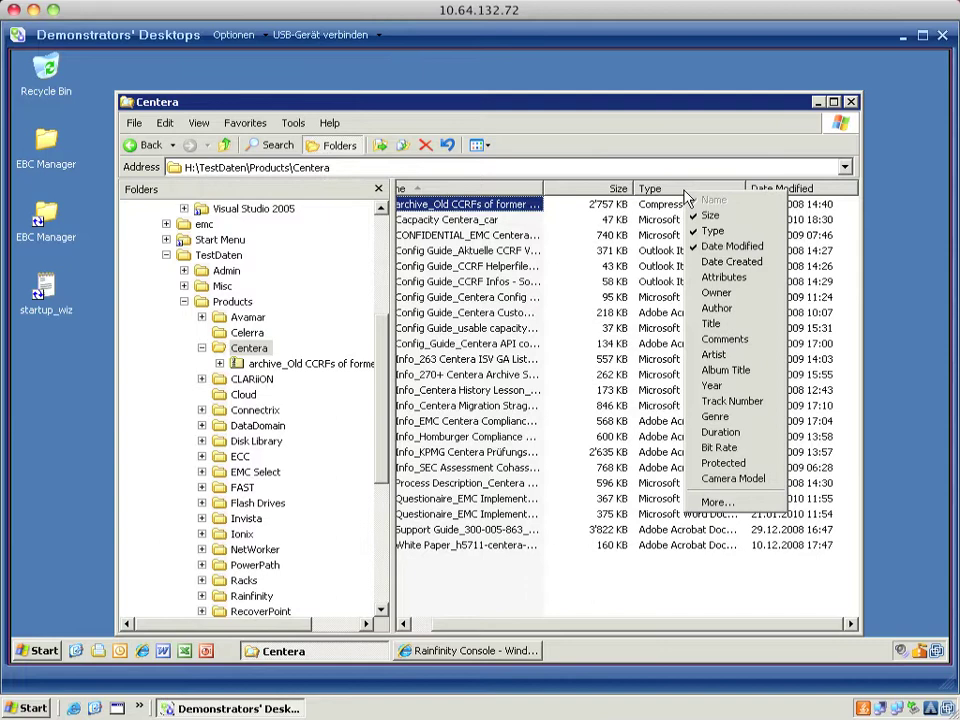
pyautogui.click(718, 308)
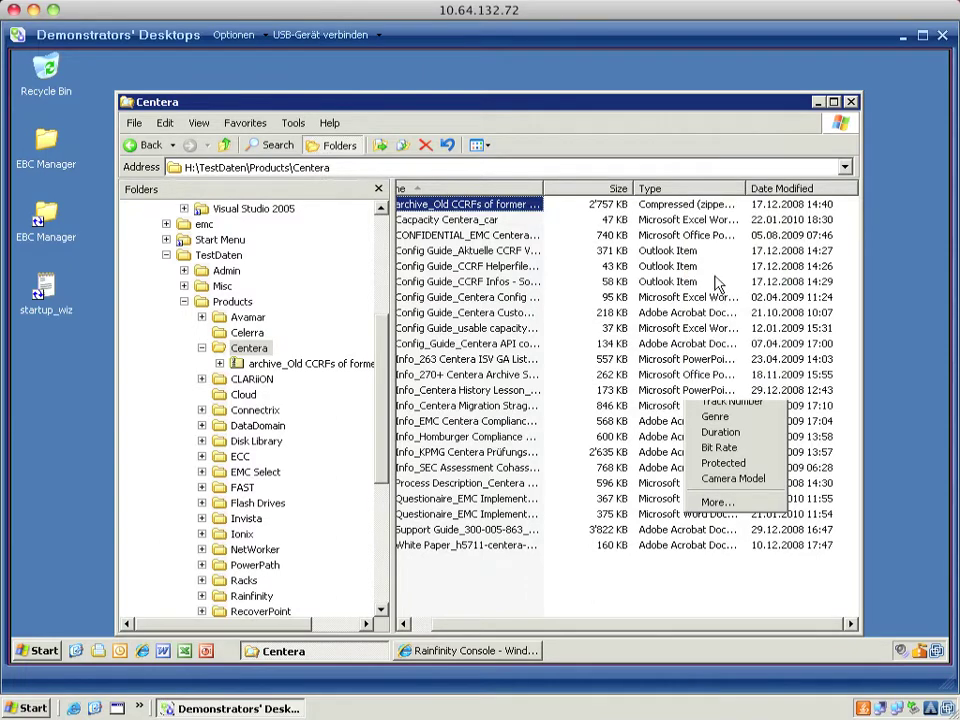
pyautogui.moveTo(636, 635); pyautogui.dragTo(737, 634)
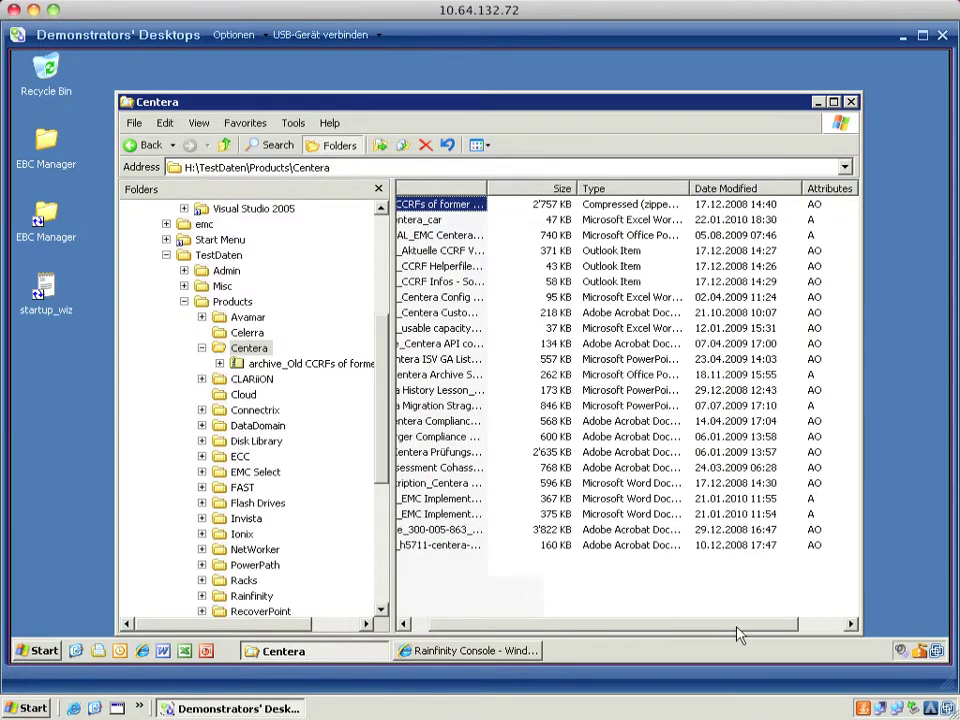
pyautogui.click(829, 190)
pyautogui.click(829, 190)
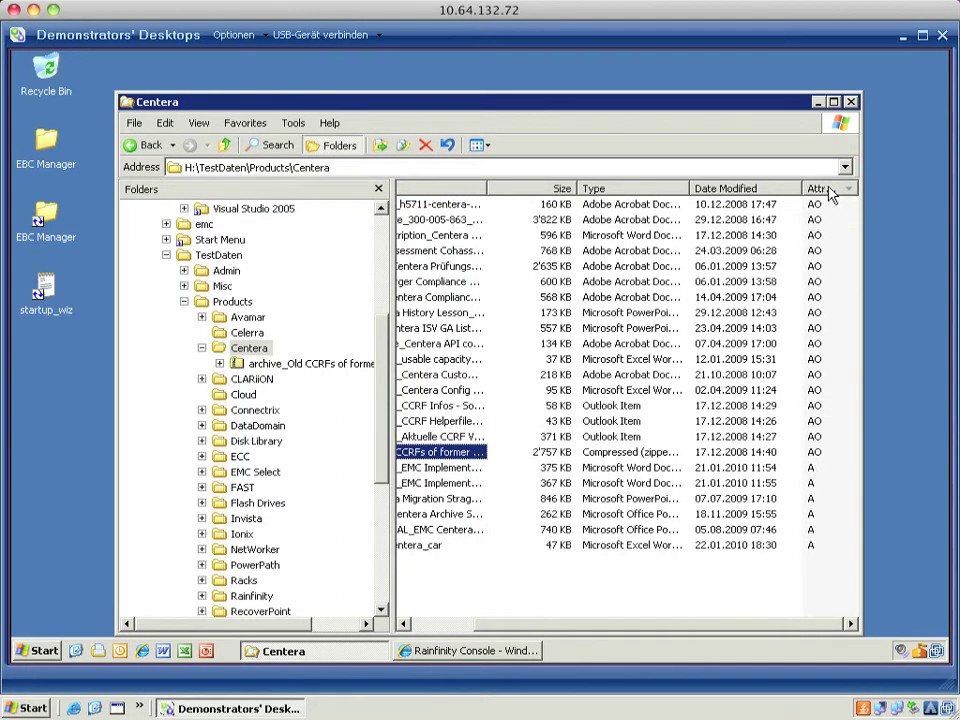
# Inspect the general properties of the Data Sheet_c931 Centera PDF, comparing size with size on disk, and close them unchanged.
pyautogui.moveTo(681, 632); pyautogui.dragTo(590, 630)
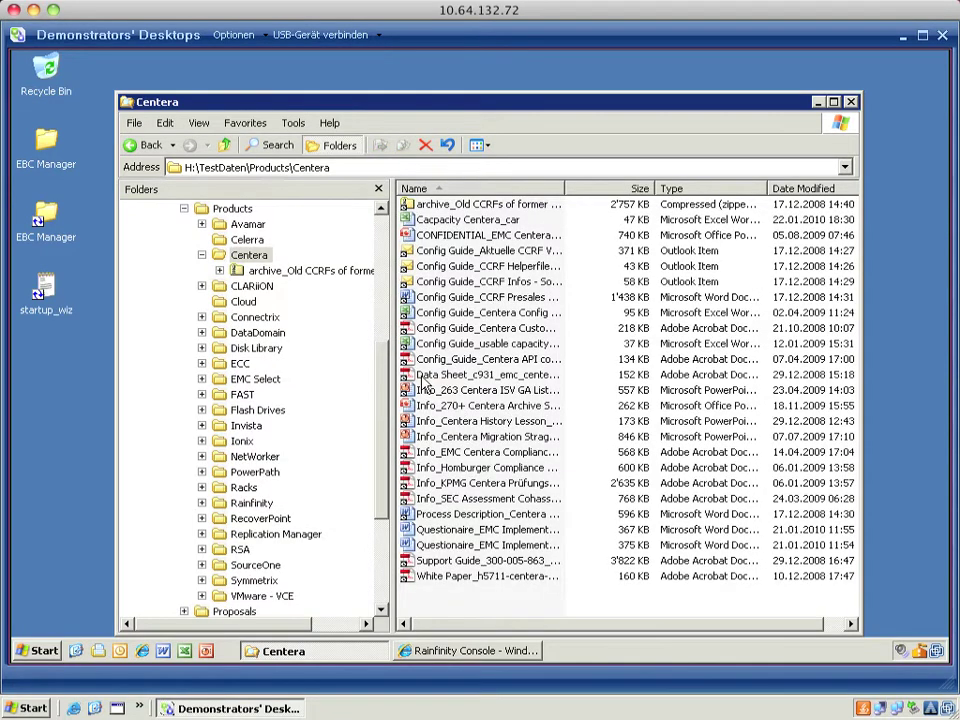
pyautogui.click(425, 378)
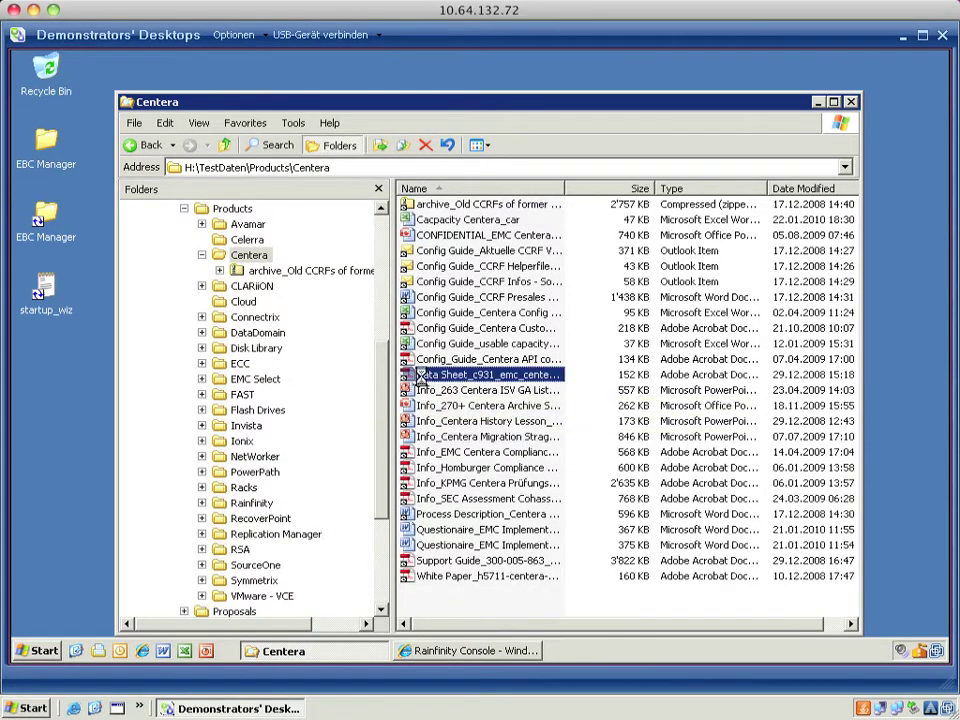
pyautogui.rightClick(423, 378)
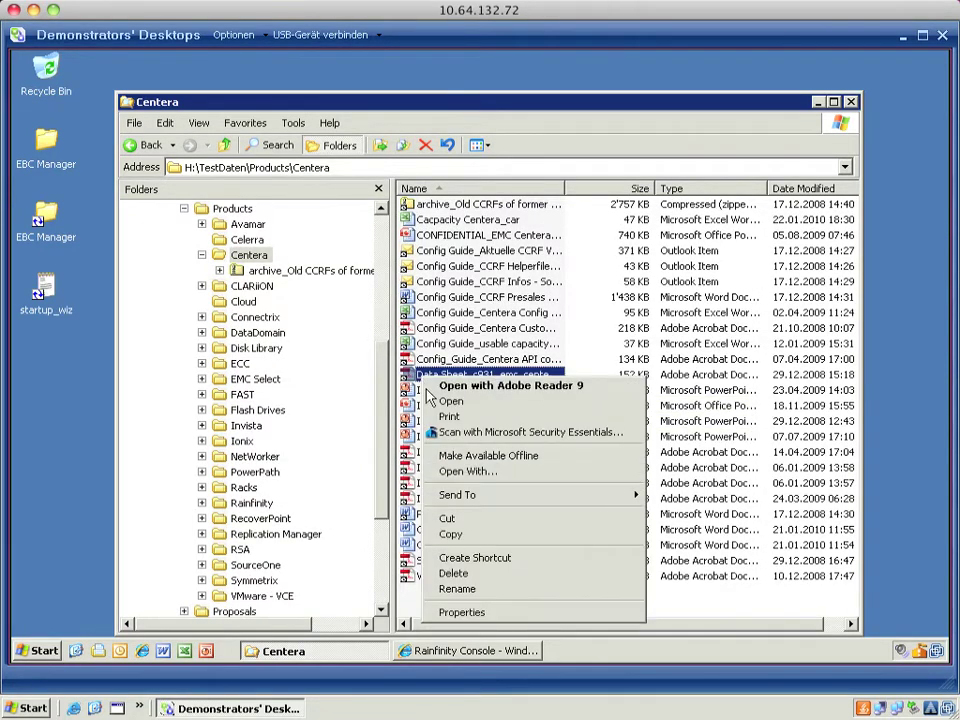
pyautogui.click(483, 612)
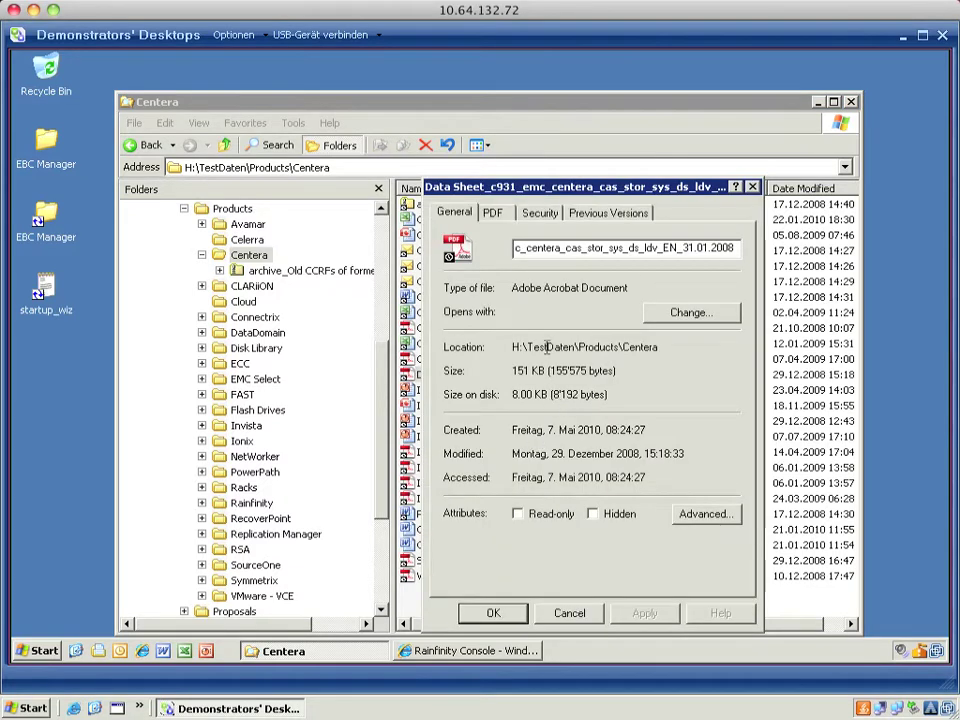
pyautogui.click(582, 615)
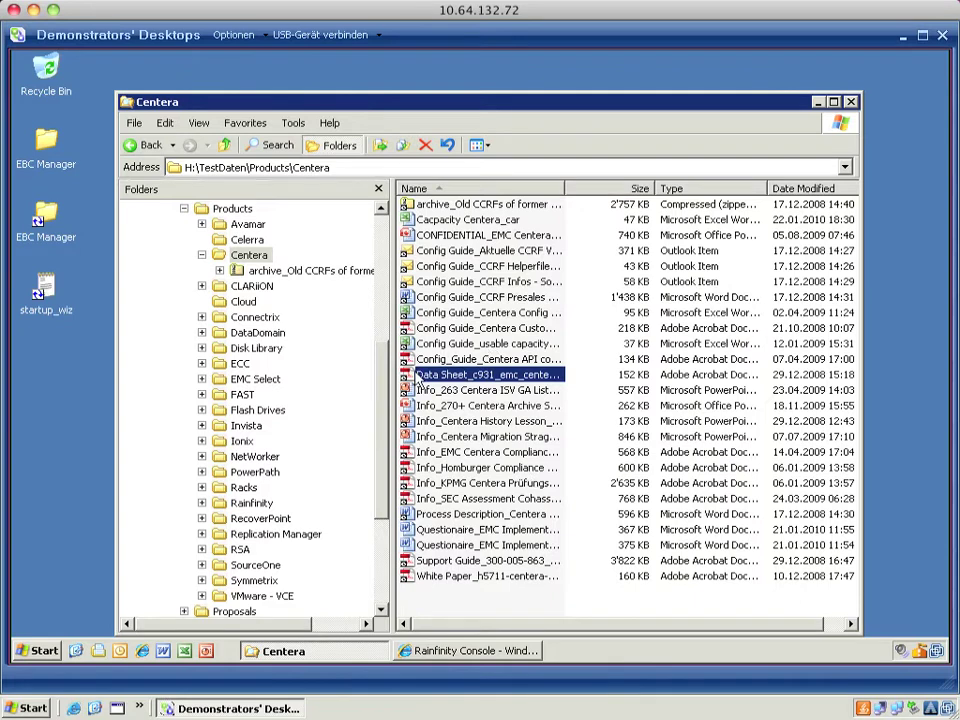
# Open the archived Data Sheet_c931 PDF in Adobe Reader, look through its pages and close it.
pyautogui.doubleClick(425, 378)
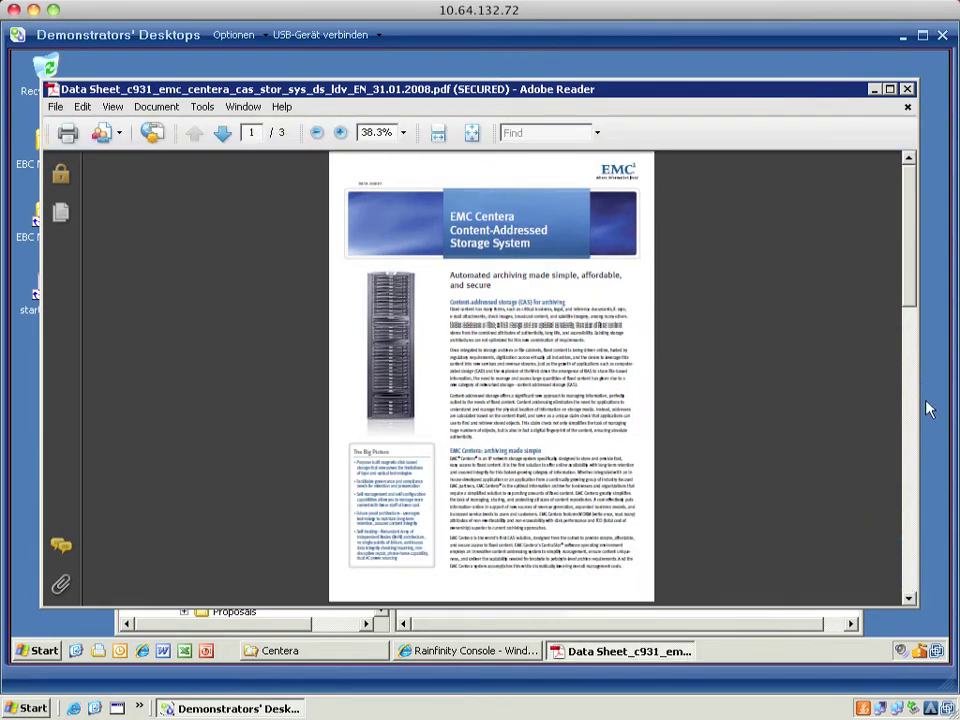
pyautogui.scroll(-3, 894, 326)
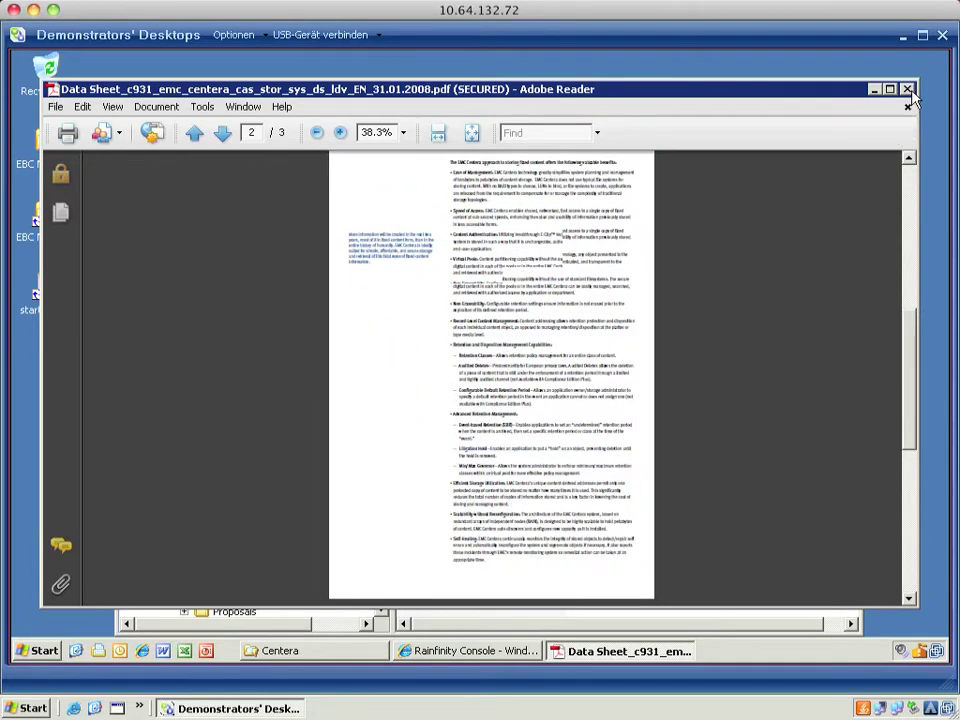
pyautogui.click(909, 91)
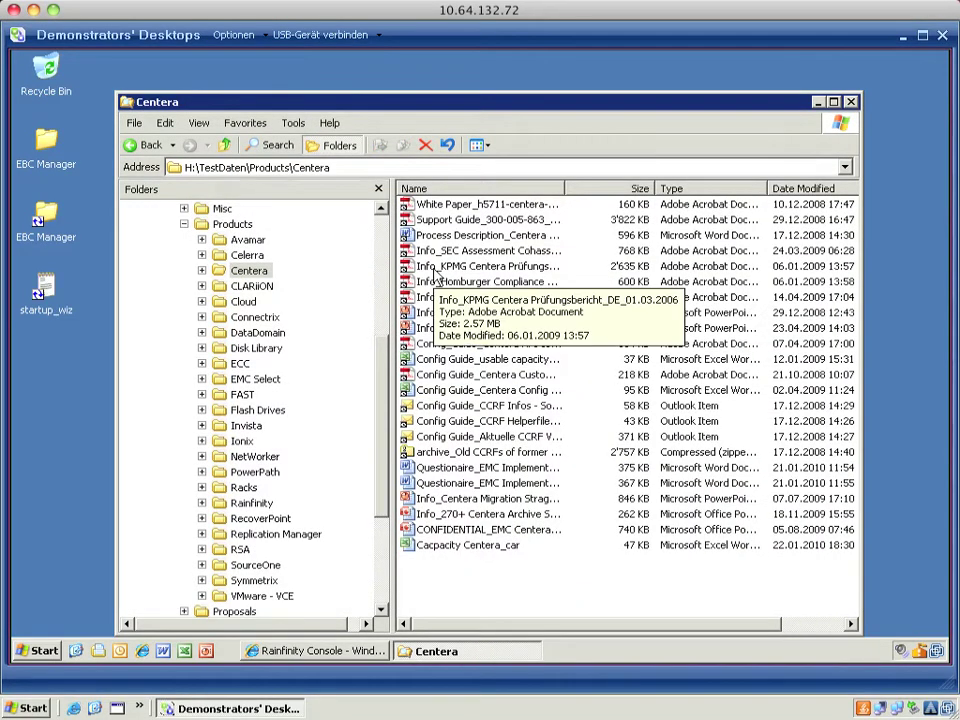
# Rename the Info_KPMG Centera Prüfungsbericht PDF in the Centera folder as Info_KPMG Centera examreport_DE_01.03.2006.
pyautogui.rightClick(436, 276)
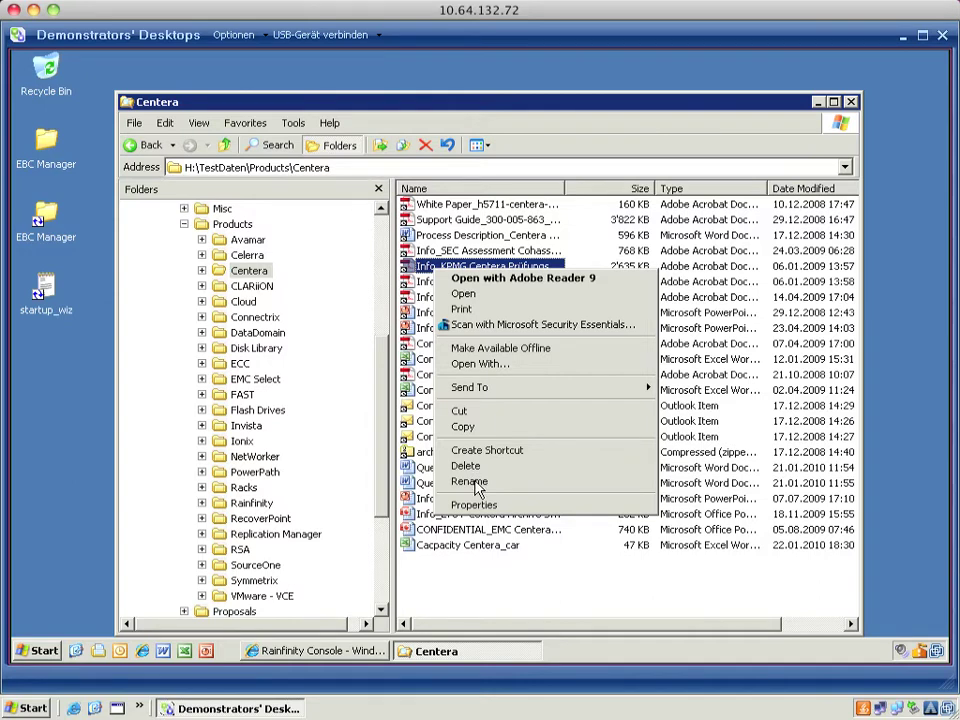
pyautogui.click(470, 481)
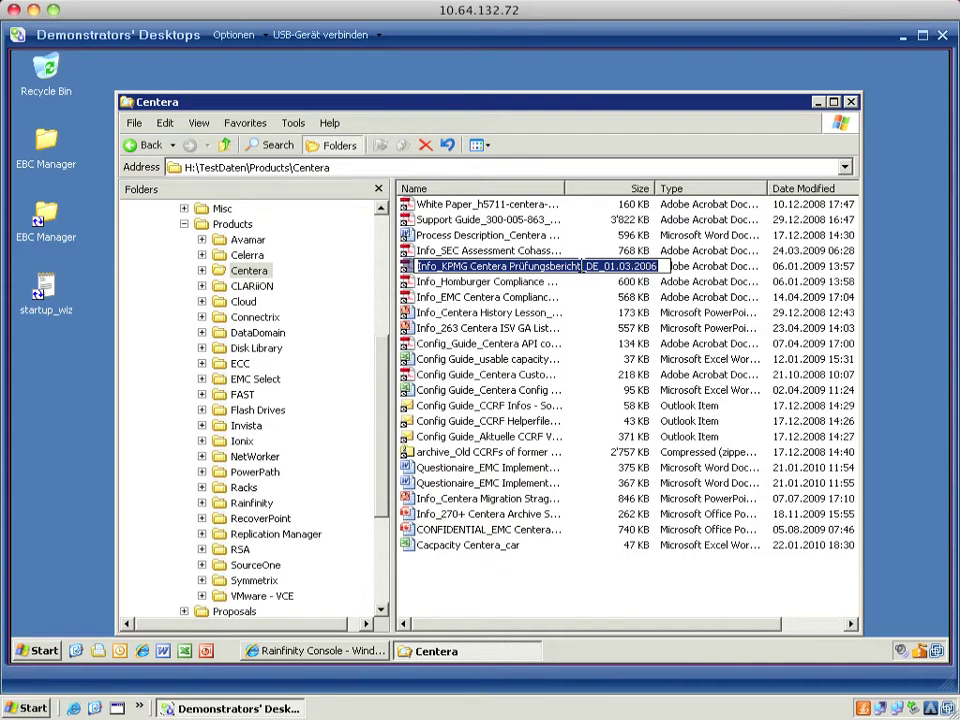
pyautogui.click(582, 267)
pyautogui.press('BackSpace')
pyautogui.press('BackSpace')
pyautogui.press('BackSpace')
pyautogui.press('BackSpace')
pyautogui.press('BackSpace')
pyautogui.press('BackSpace')
pyautogui.press('BackSpace')
pyautogui.press('BackSpace')
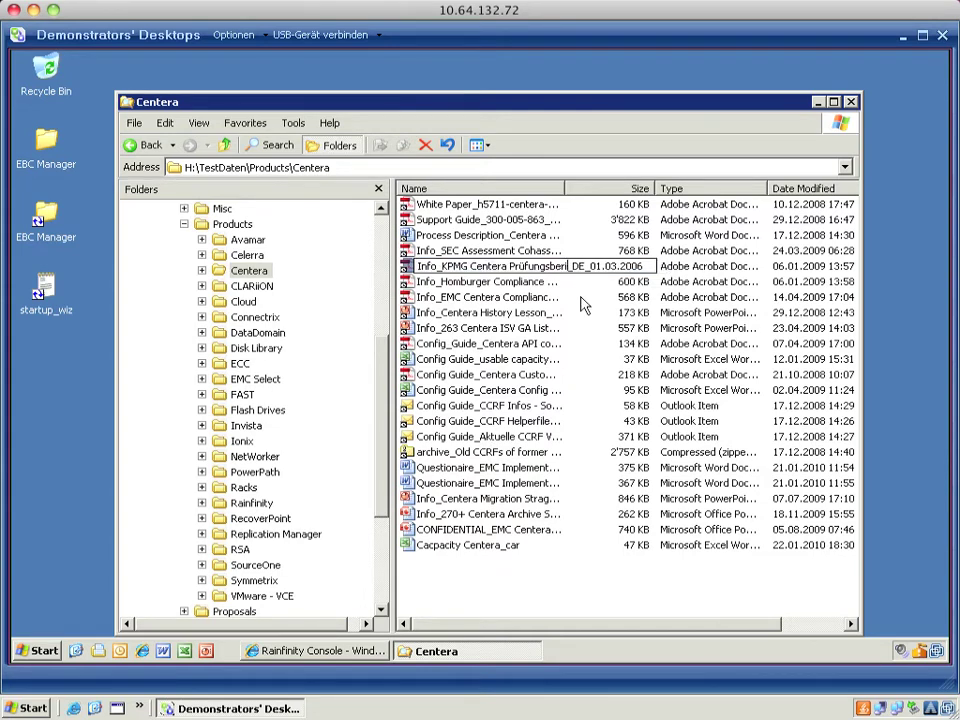
pyautogui.press('BackSpace')
pyautogui.press('BackSpace')
pyautogui.press('BackSpace')
pyautogui.press('BackSpace')
pyautogui.press('BackSpace')
pyautogui.press('BackSpace')
pyautogui.press('BackSpace')
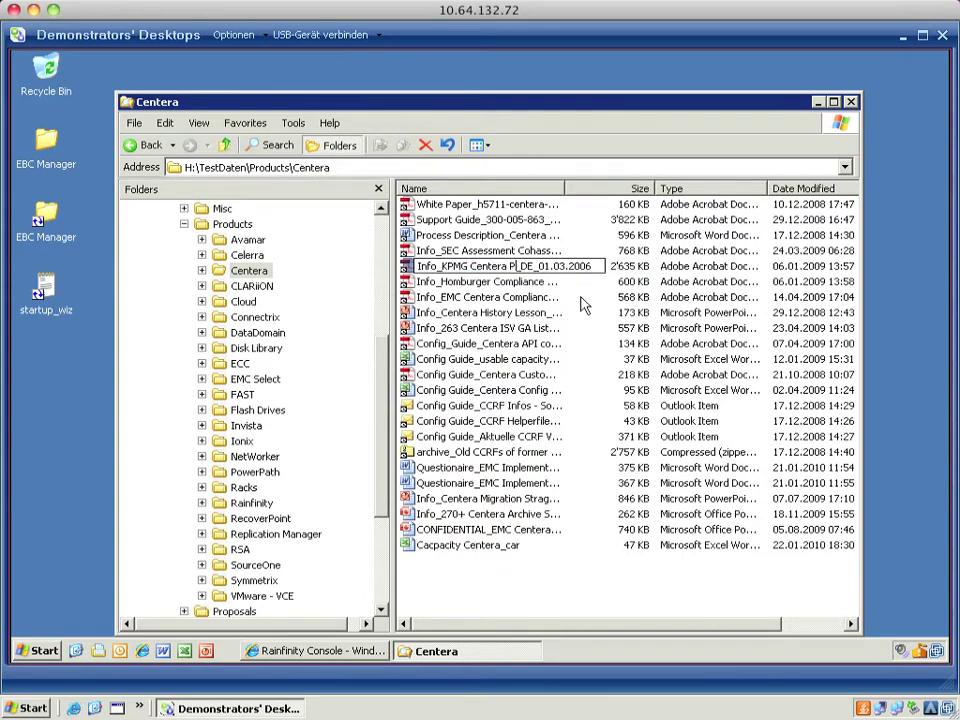
pyautogui.write('exam')
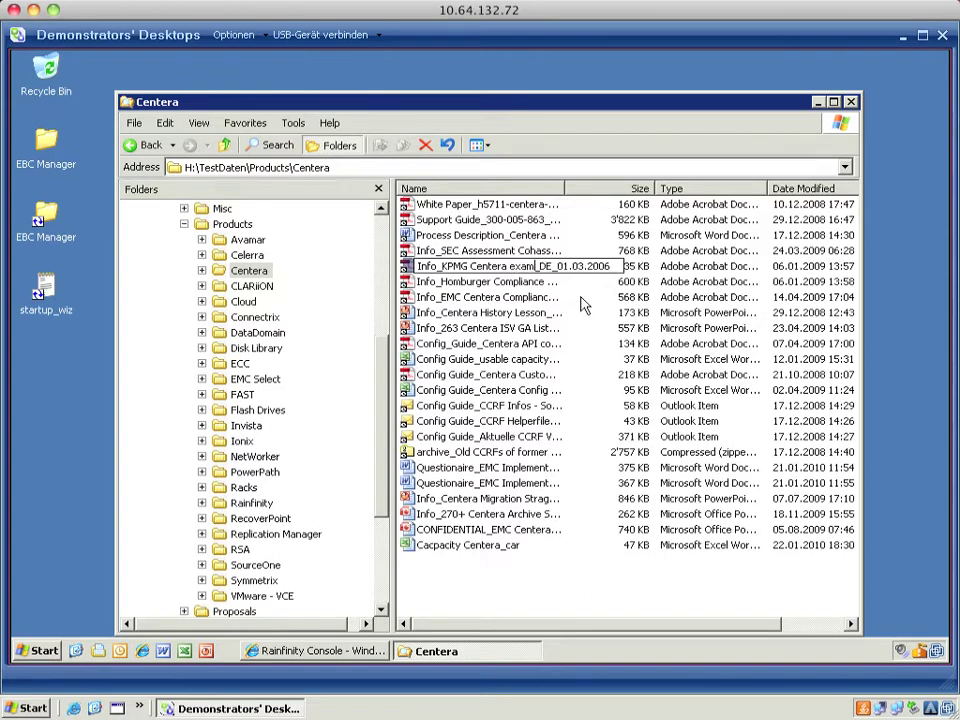
pyautogui.write('rep')
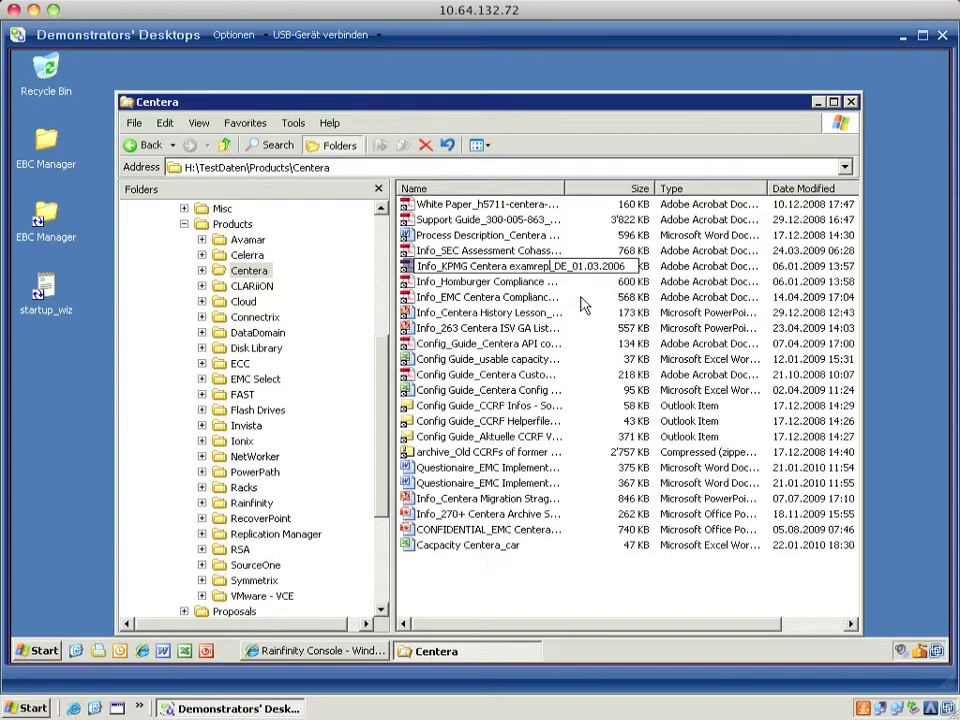
pyautogui.write('ort')
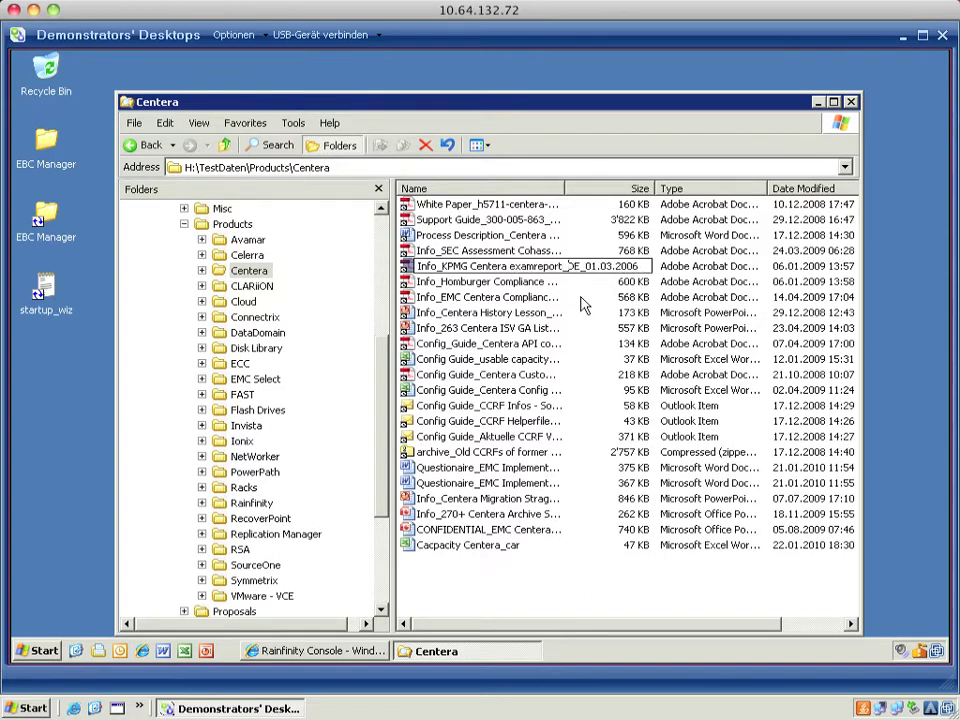
pyautogui.press('Return')
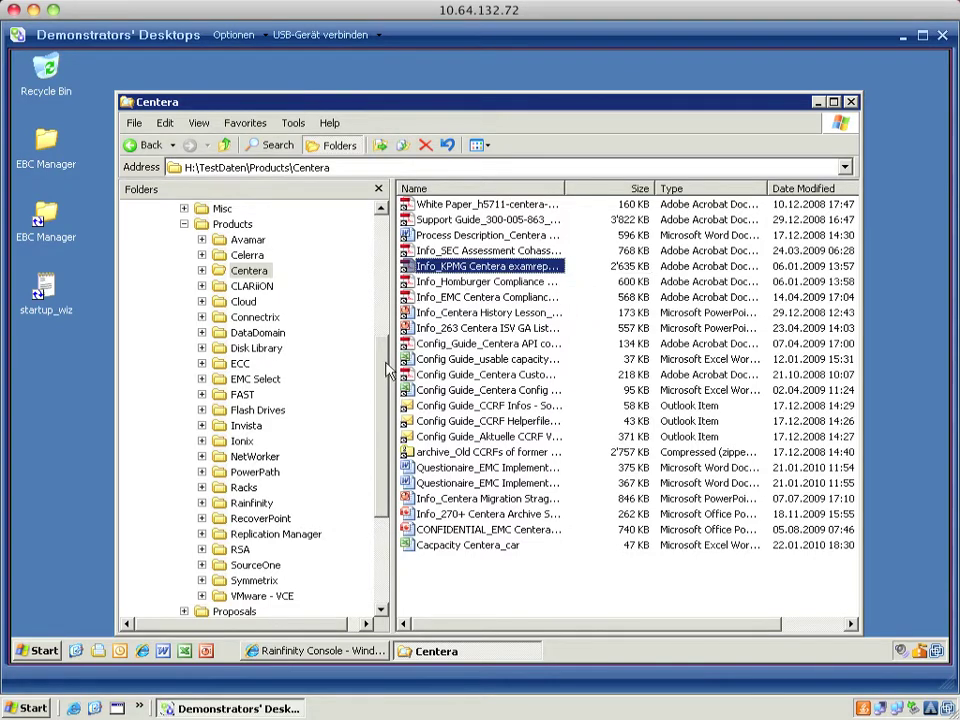
# Move the renamed Info_KPMG Centera examreport PDF into the Documents folder on drive H: and open that folder.
pyautogui.moveTo(383, 374); pyautogui.dragTo(383, 320)
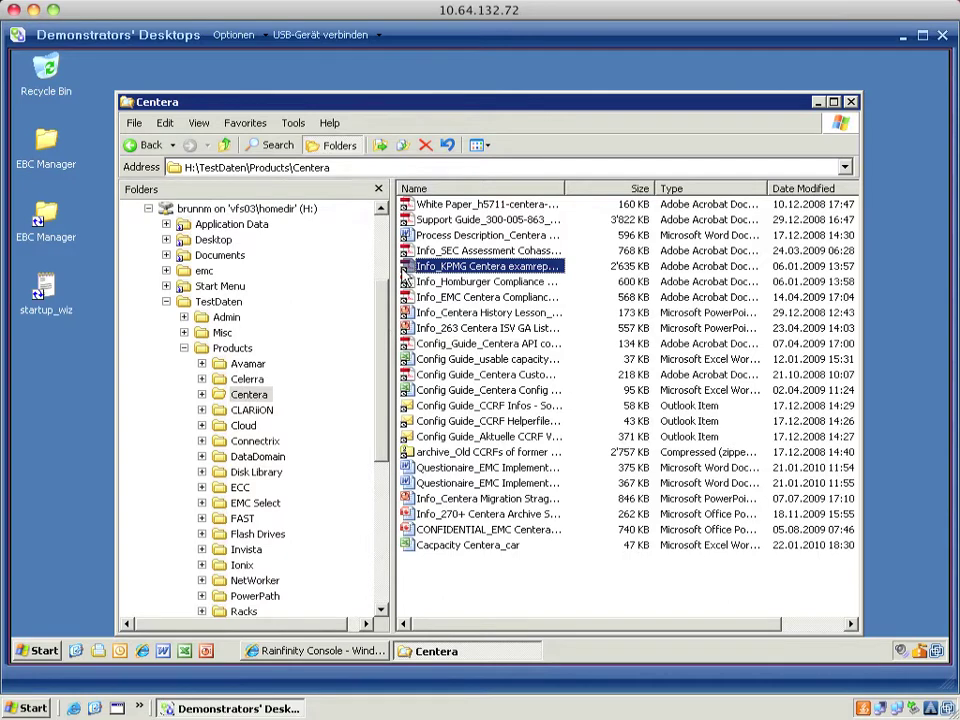
pyautogui.moveTo(420, 268); pyautogui.dragTo(228, 260)
pyautogui.click(222, 258)
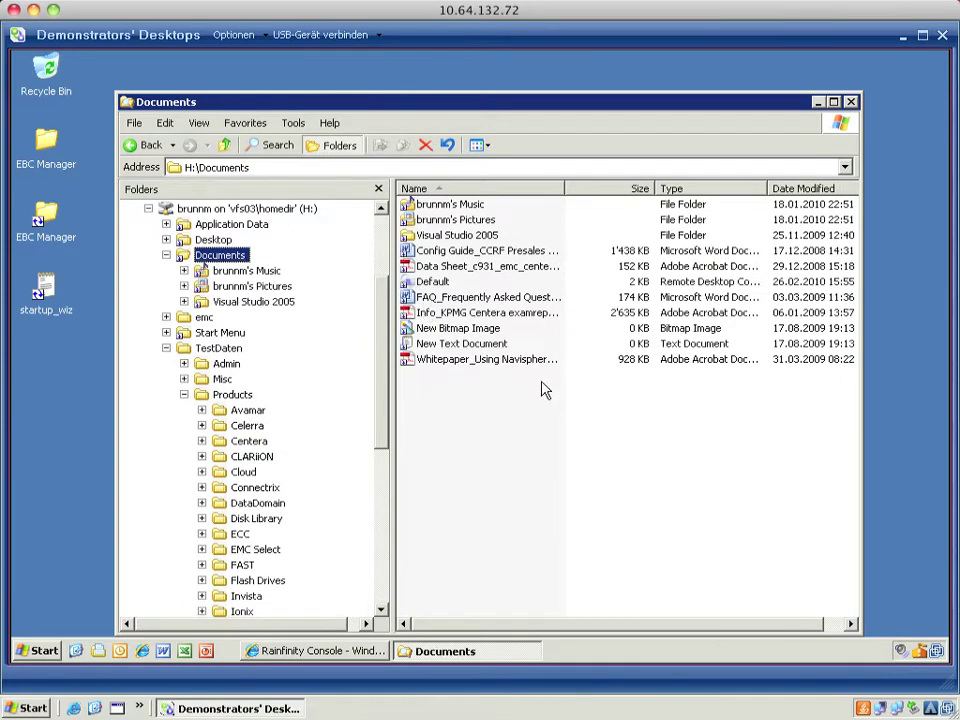
# Inspect the moved Info_KPMG Centera examreport PDF's general properties, and open it in Adobe Reader and close it again.
pyautogui.click(414, 315)
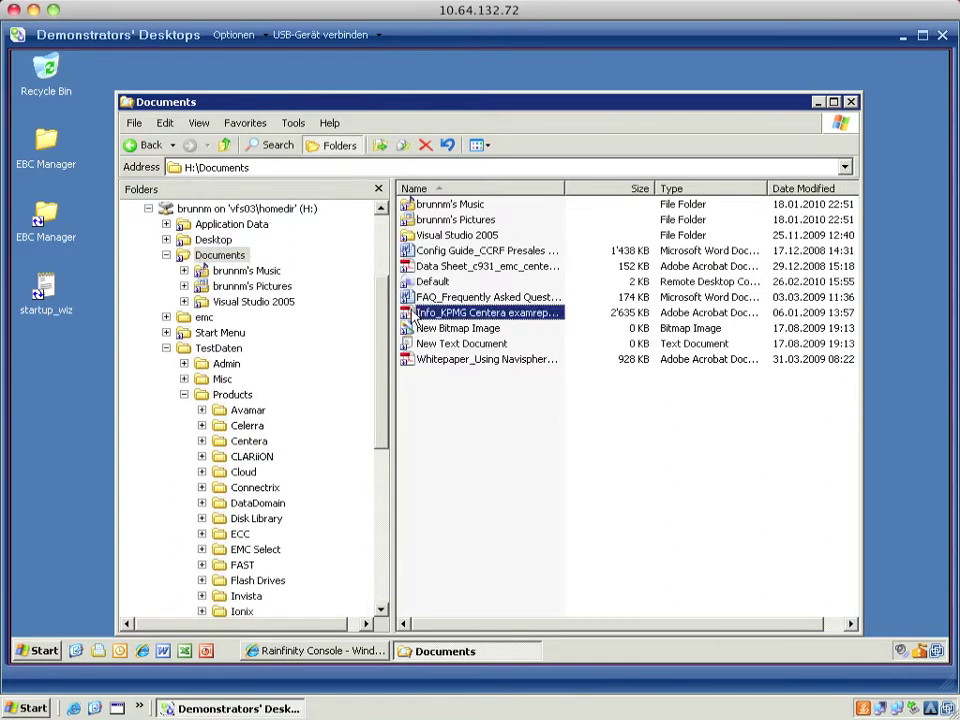
pyautogui.rightClick(414, 315)
pyautogui.click(458, 563)
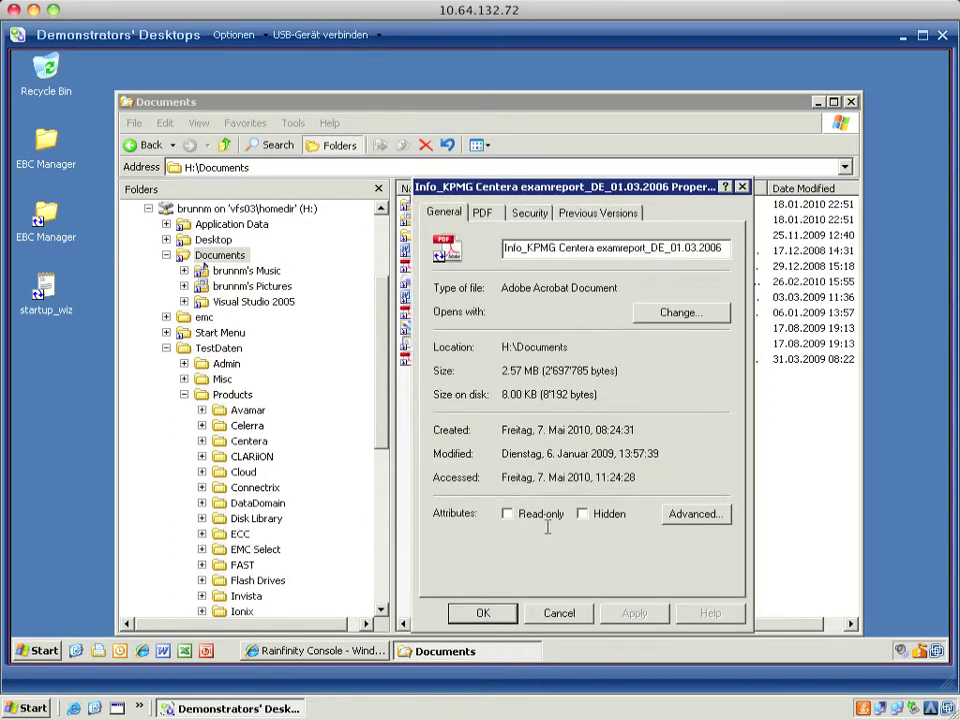
pyautogui.click(560, 613)
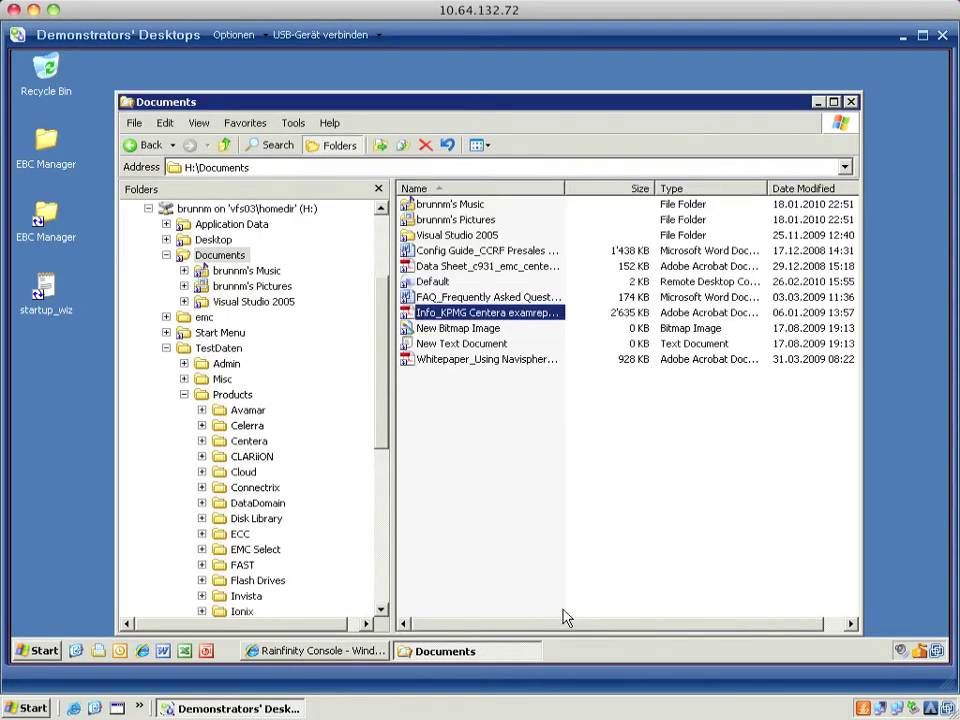
pyautogui.doubleClick(418, 315)
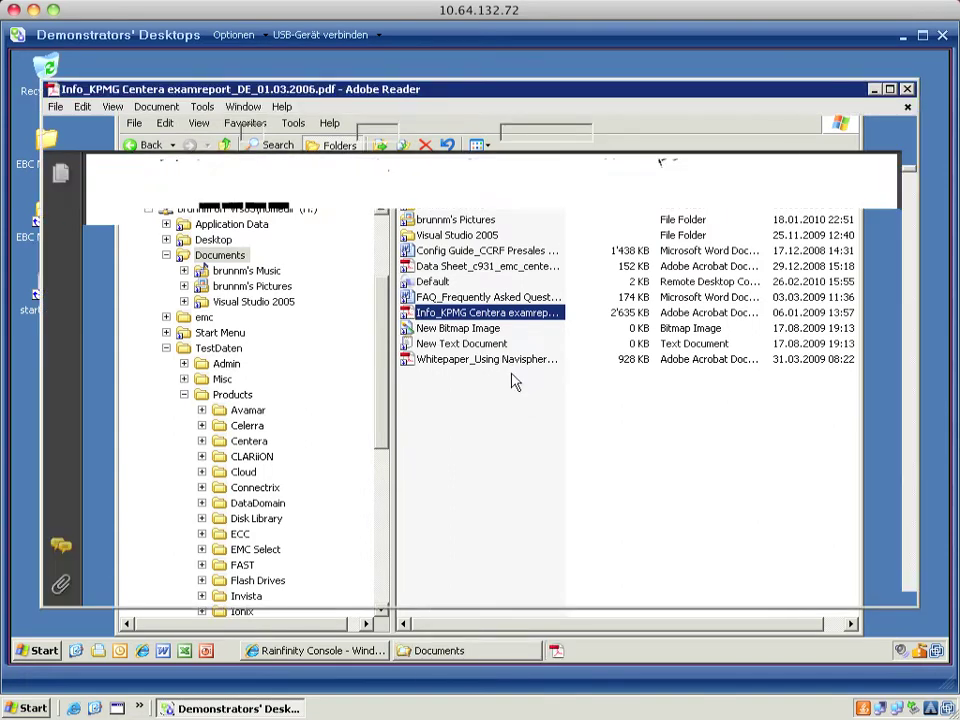
pyautogui.click(908, 91)
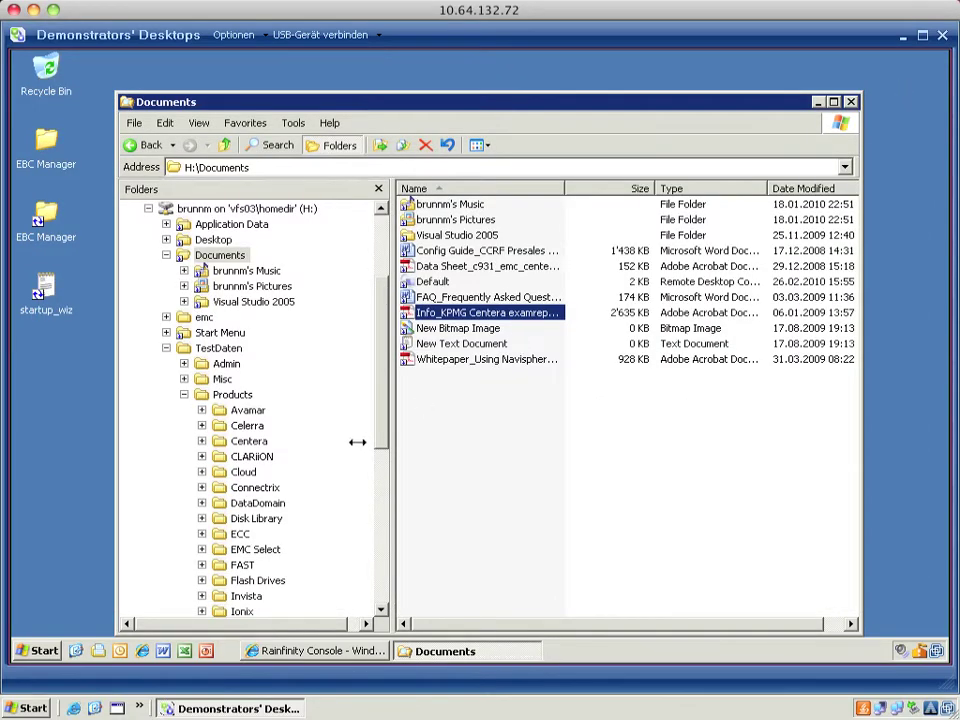
# Delete the archive_Old CCRFs of former TSSO Inbox zip file from the Products\Centera folder.
pyautogui.scroll(-2, 386, 456)
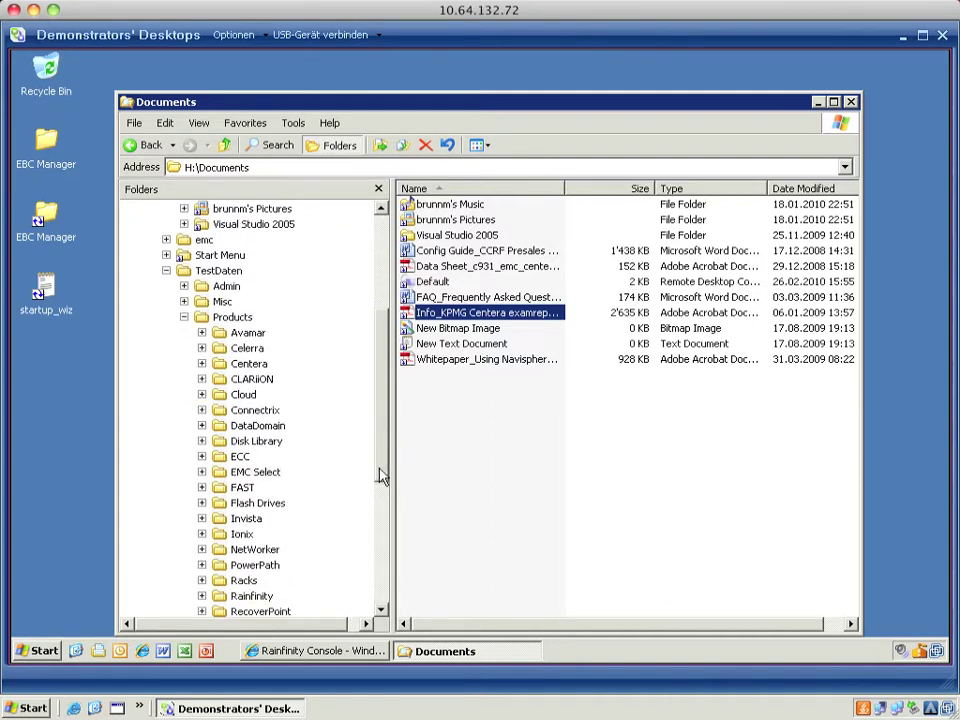
pyautogui.click(249, 365)
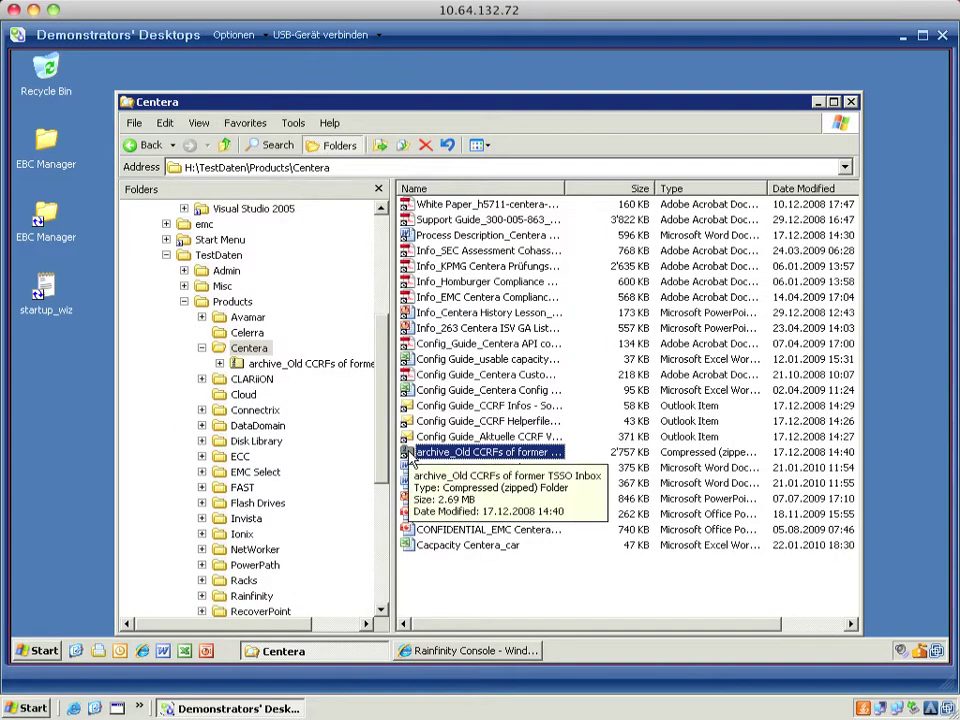
pyautogui.click(425, 145)
pyautogui.click(540, 367)
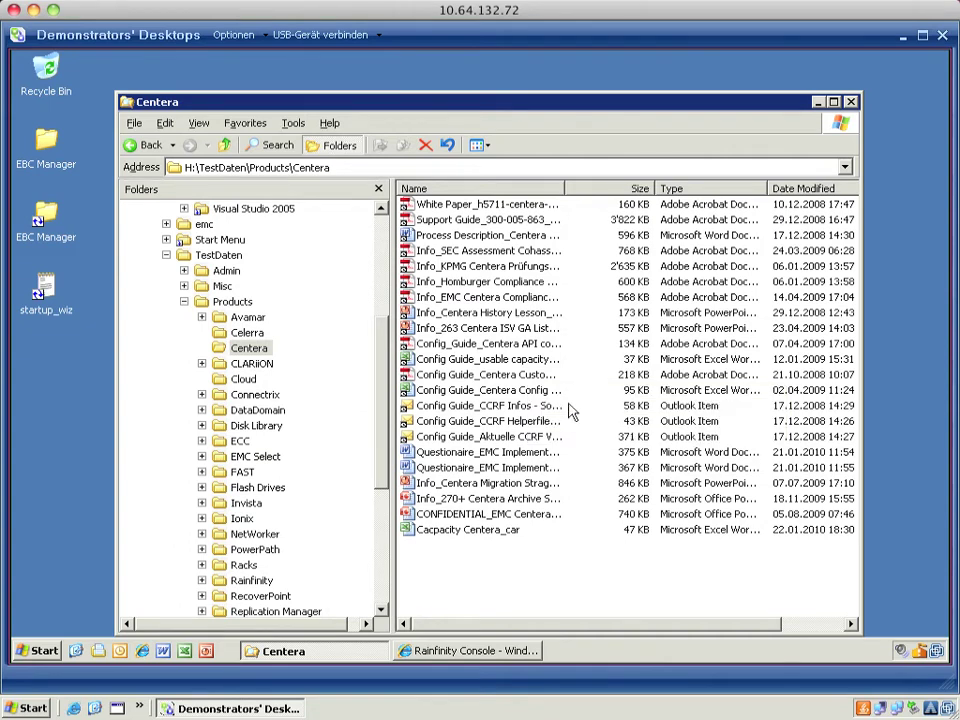
# Switch to the Rainfinity Console, generate a new archived report for file server vfs03 and review its charts and summary table.
pyautogui.click(470, 651)
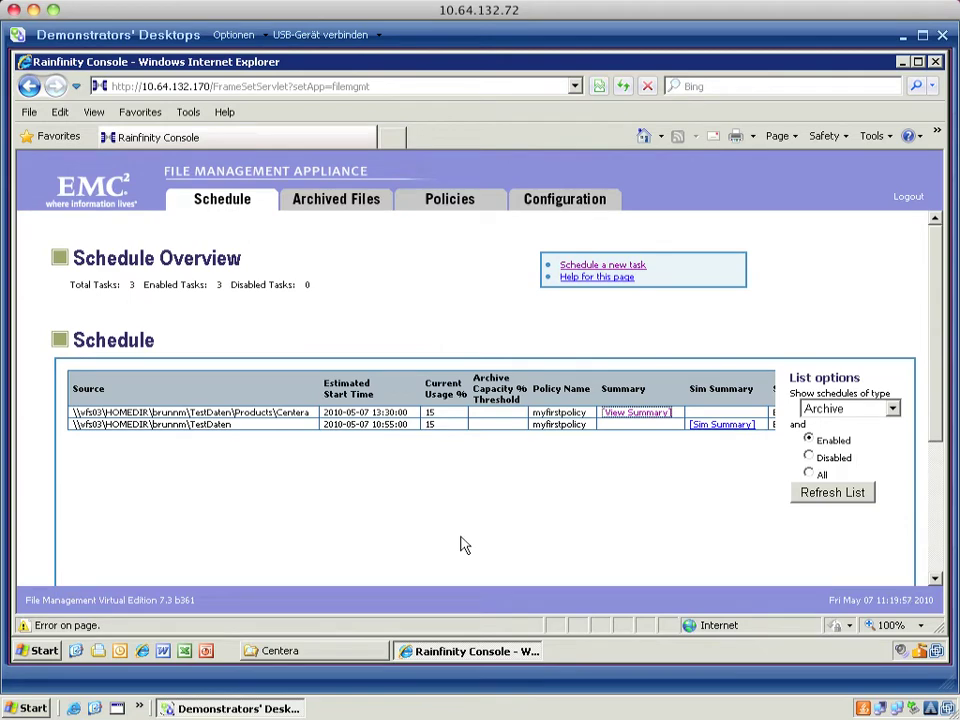
pyautogui.click(341, 206)
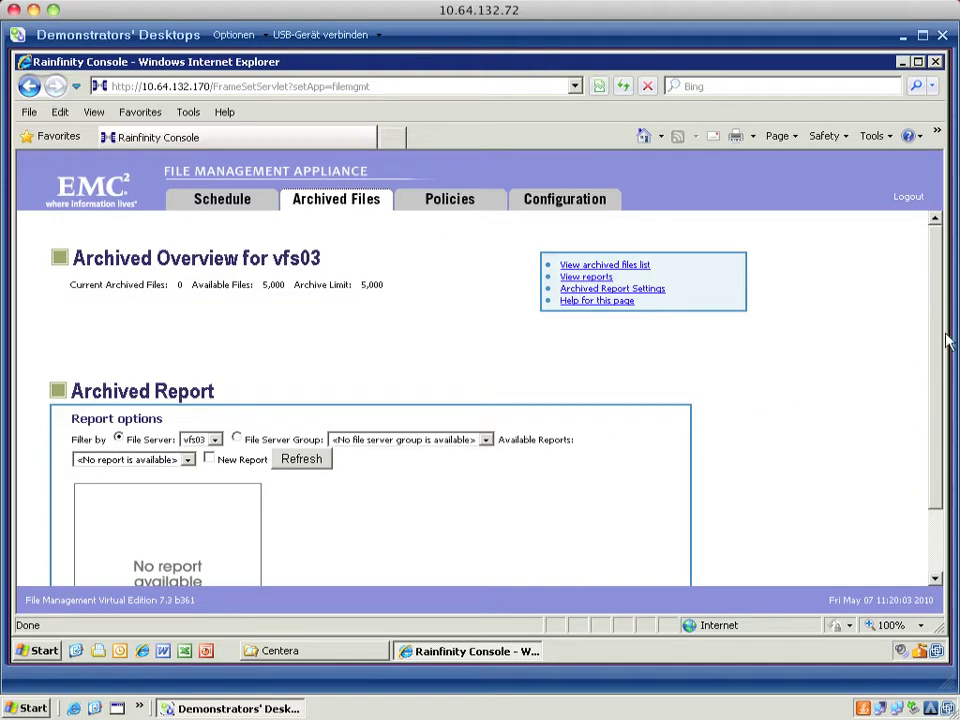
pyautogui.moveTo(938, 354); pyautogui.dragTo(937, 402)
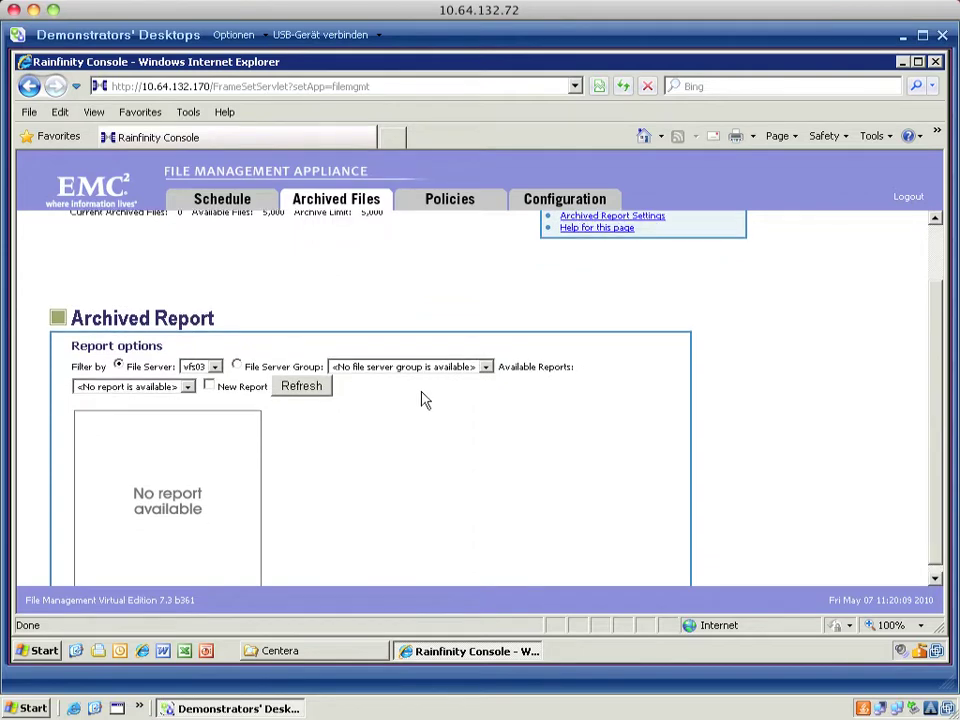
pyautogui.click(209, 386)
pyautogui.moveTo(938, 407); pyautogui.dragTo(948, 455)
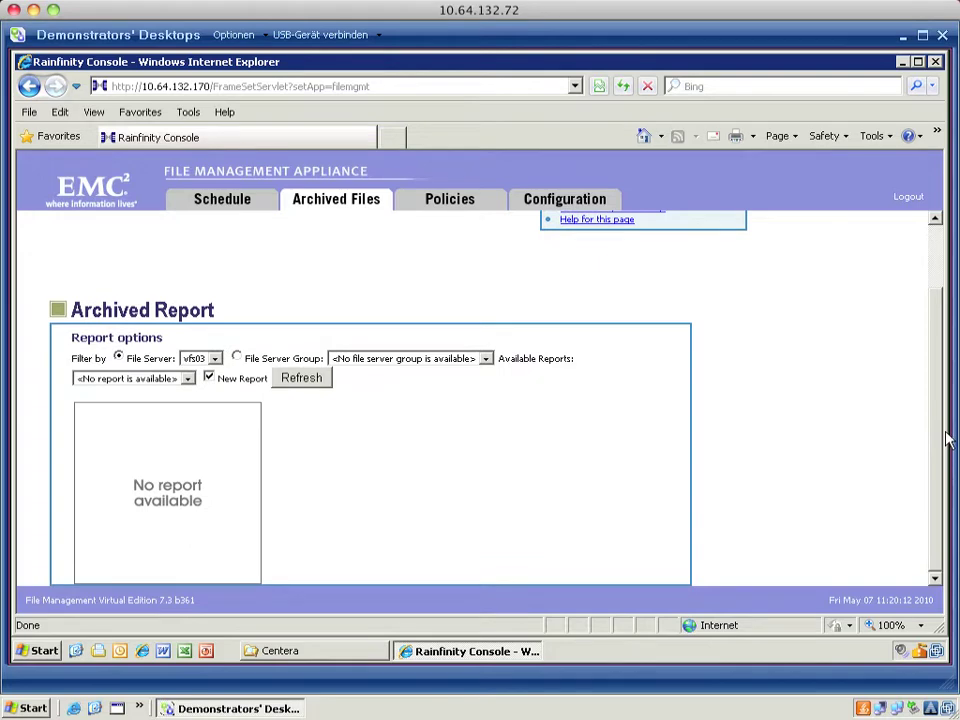
pyautogui.click(313, 385)
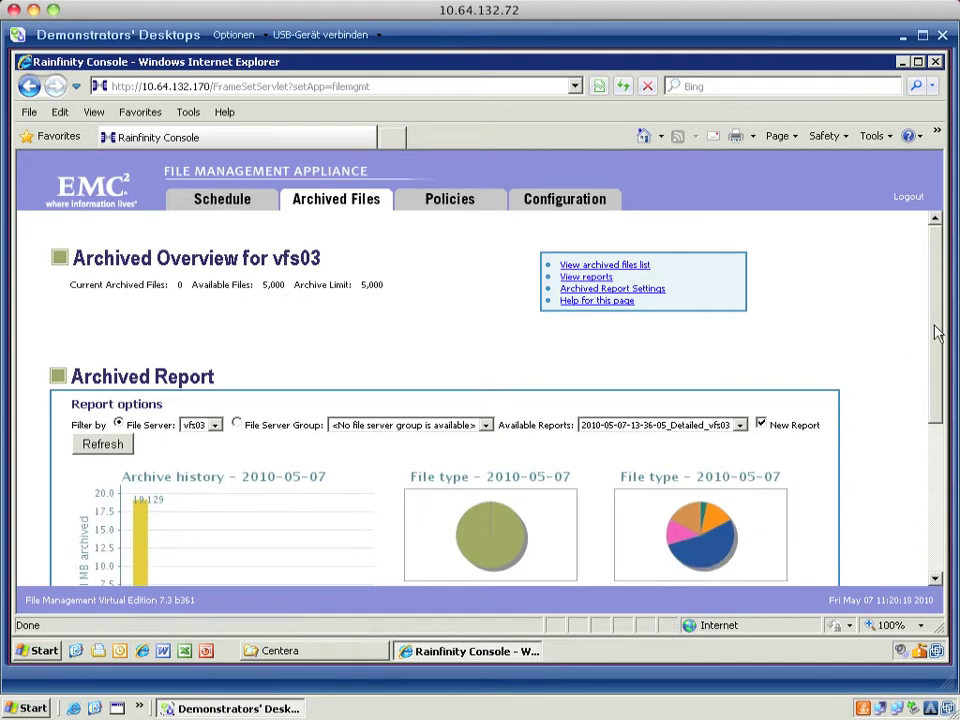
pyautogui.scroll(-1, 940, 368)
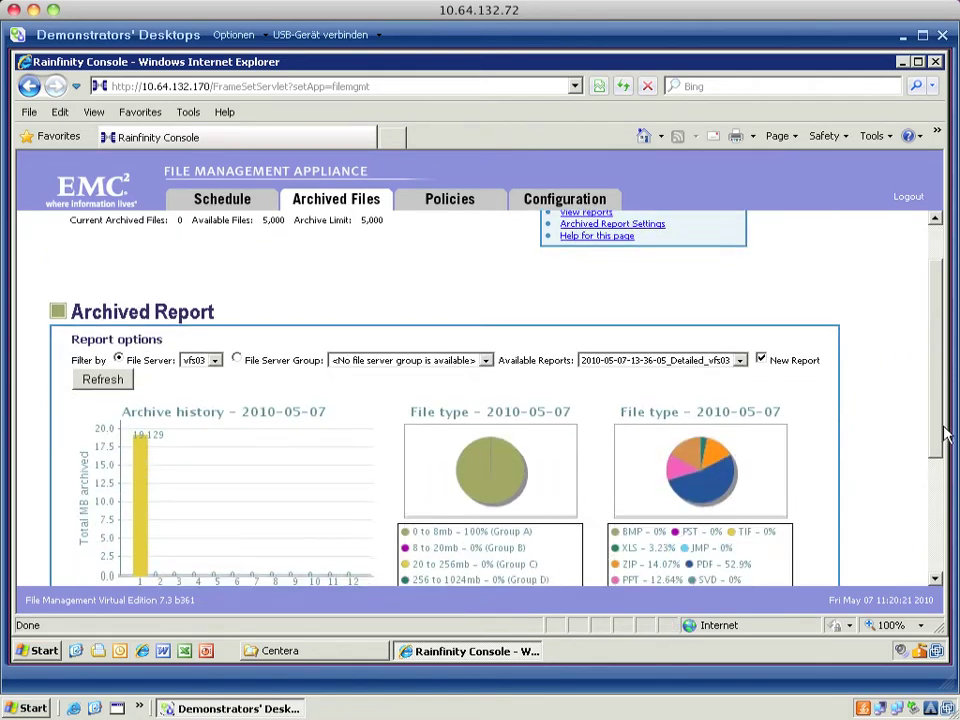
pyautogui.moveTo(938, 446); pyautogui.dragTo(943, 480)
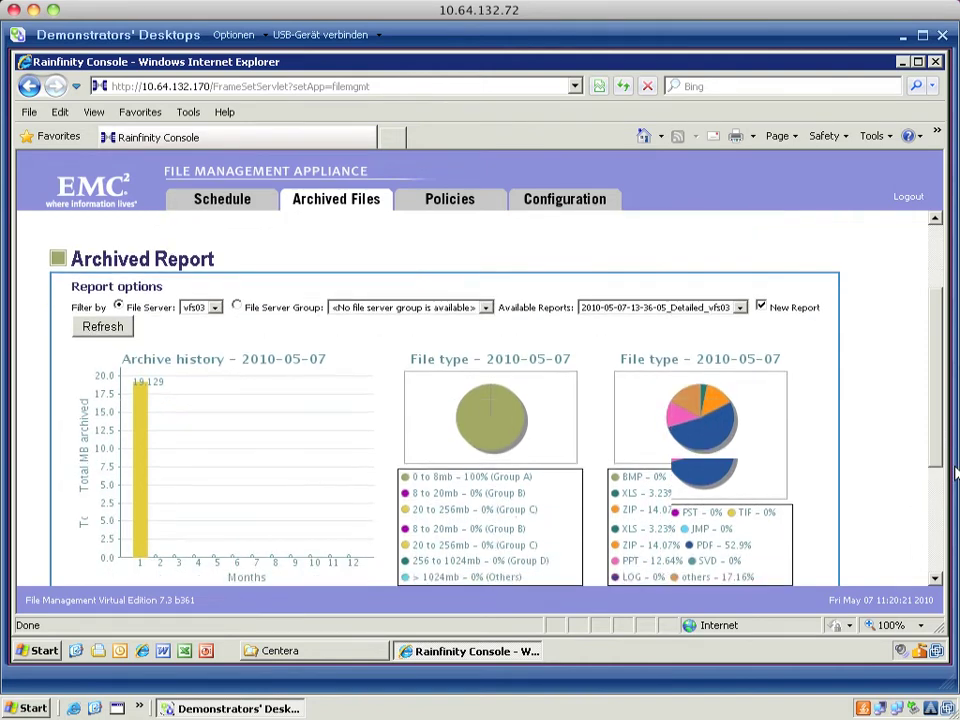
pyautogui.scroll(-2, 937, 455)
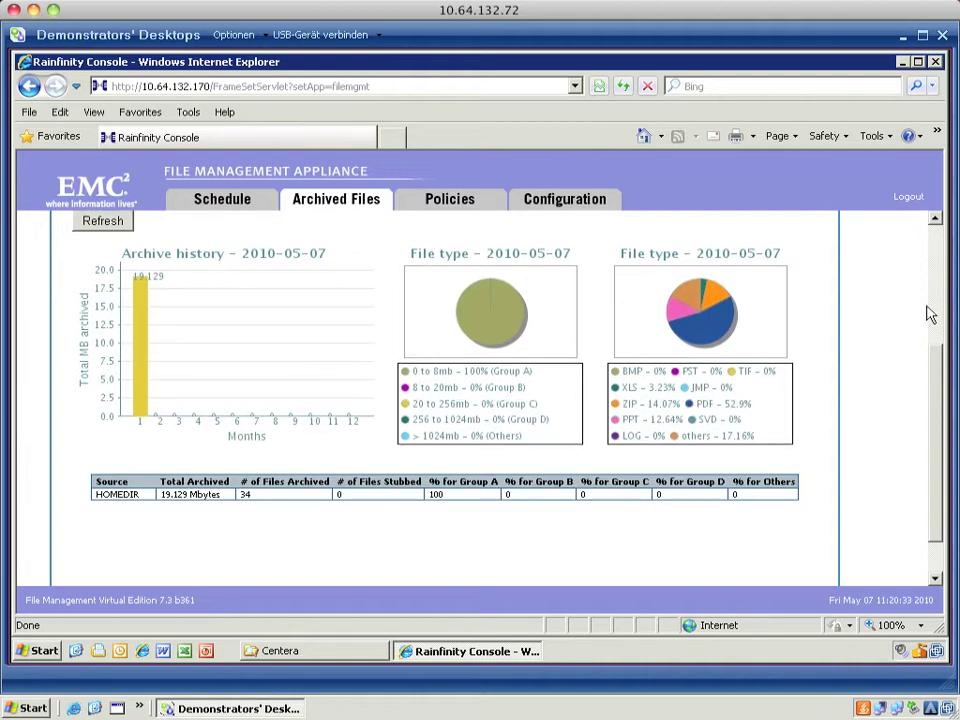
pyautogui.scroll(3, 930, 315)
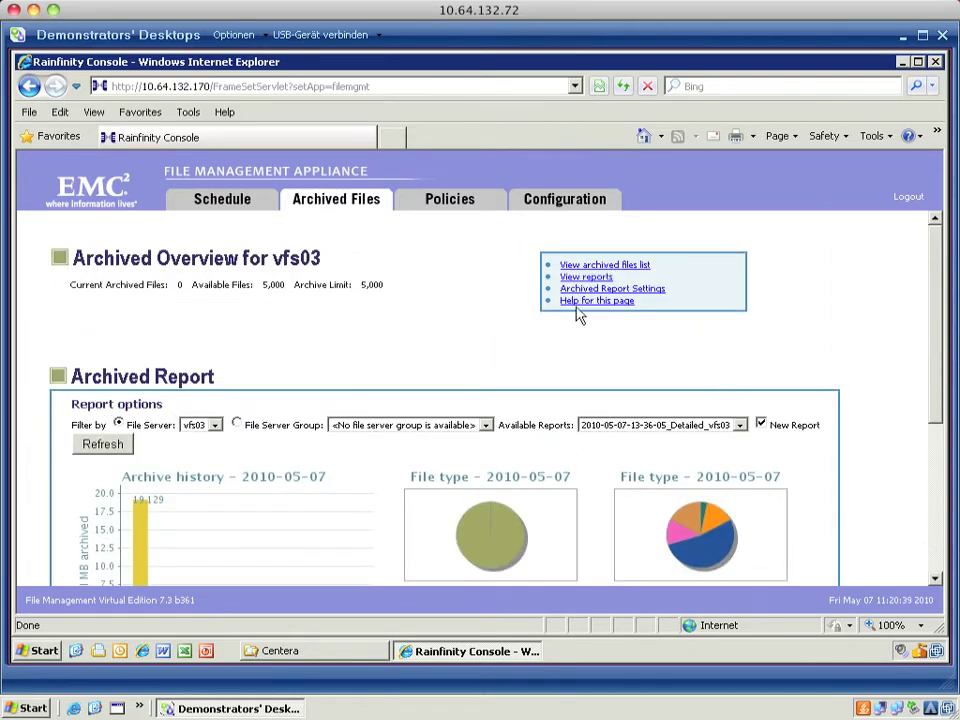
# Get the archived file list on vfs03 for the TestDaten\Products\Centera directory inside the user's homedir folder.
pyautogui.click(589, 265)
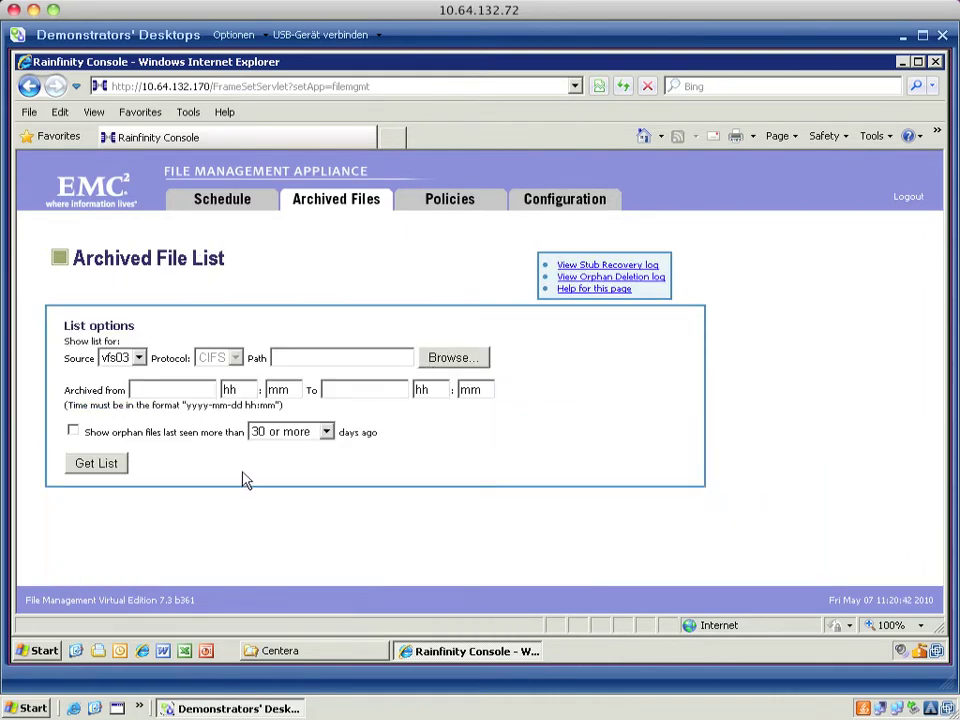
pyautogui.click(445, 362)
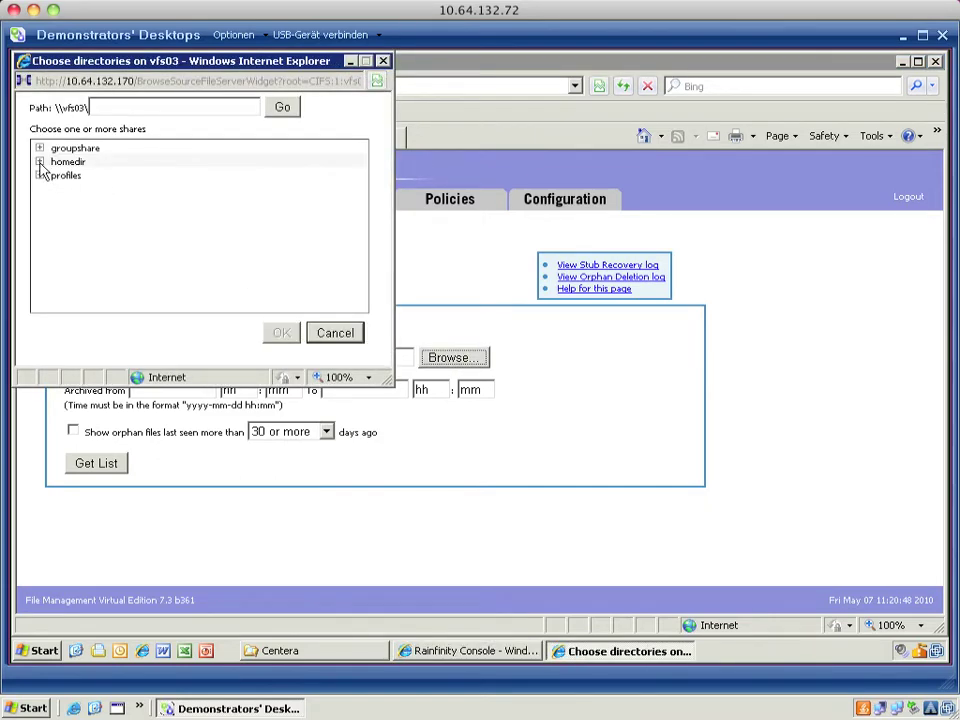
pyautogui.click(40, 163)
pyautogui.click(41, 177)
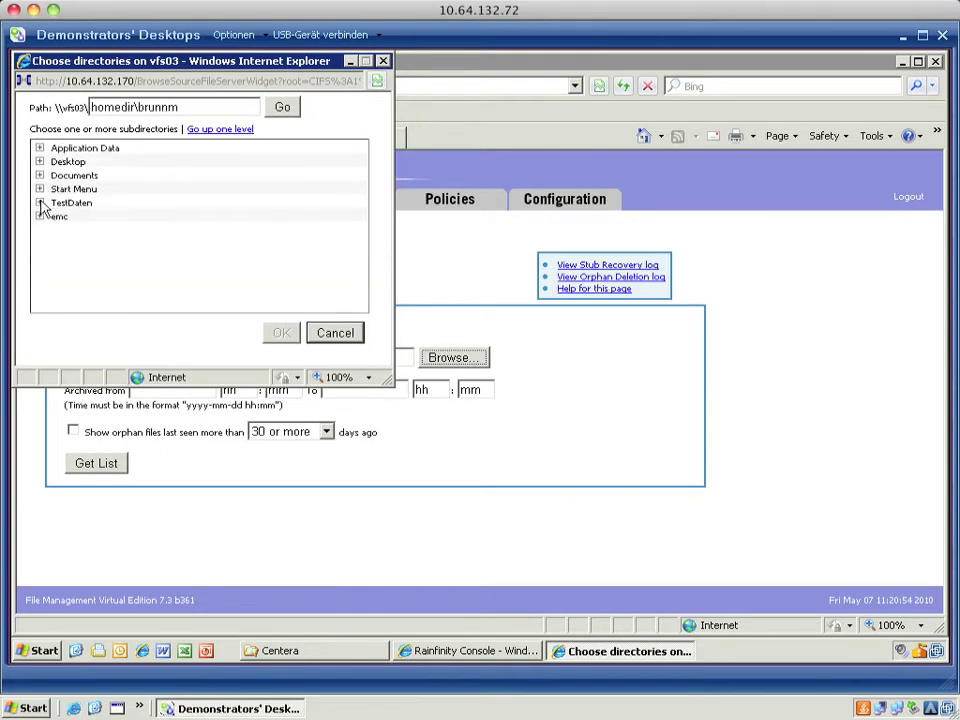
pyautogui.click(41, 203)
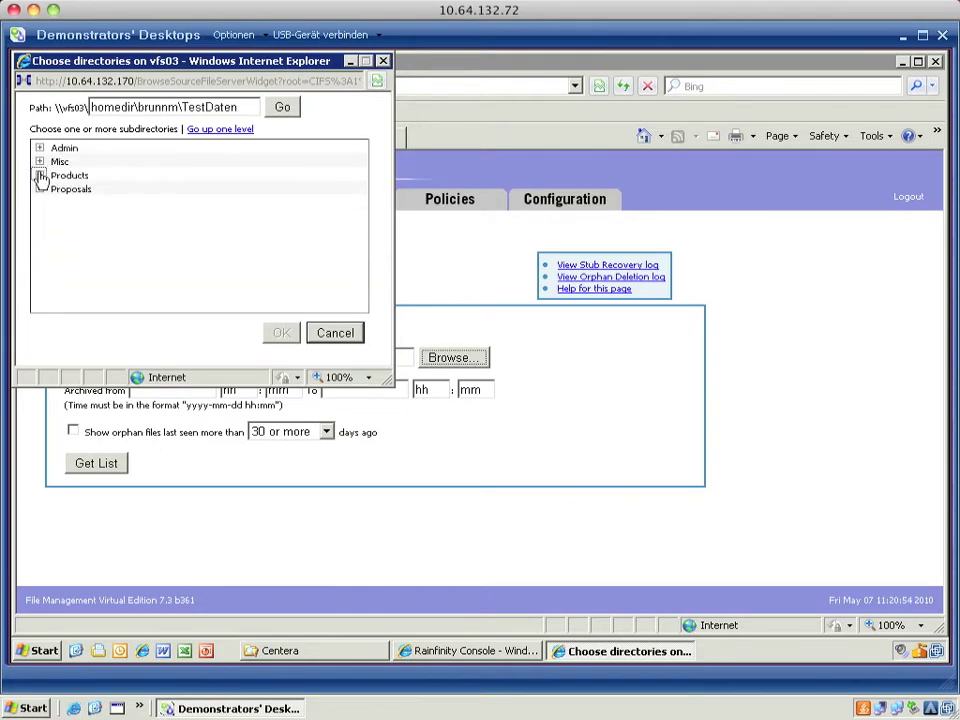
pyautogui.click(41, 176)
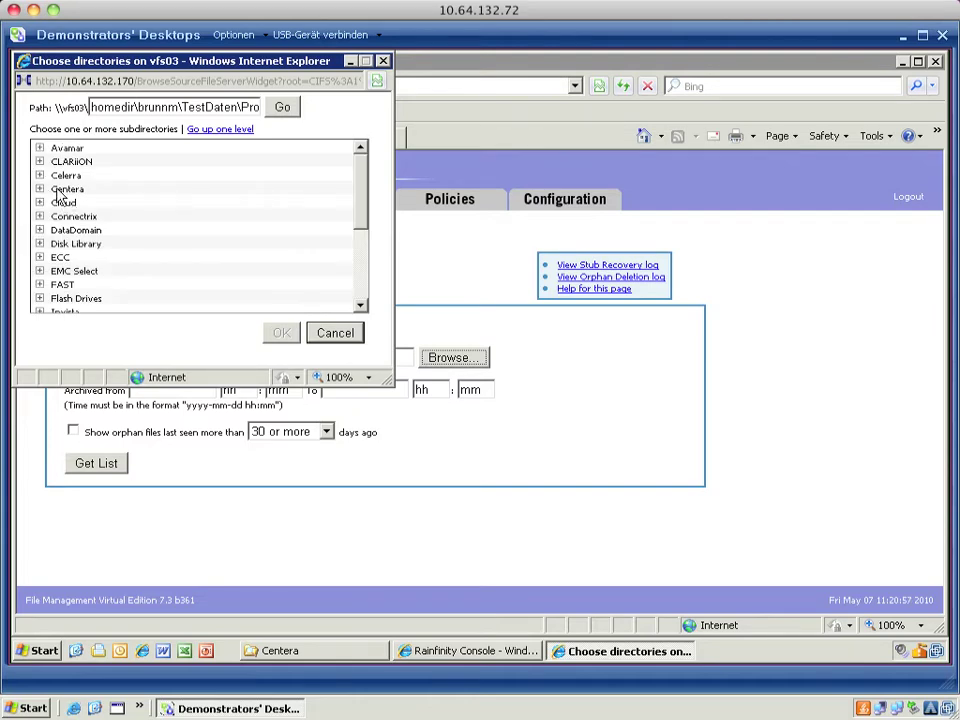
pyautogui.click(62, 190)
pyautogui.click(281, 334)
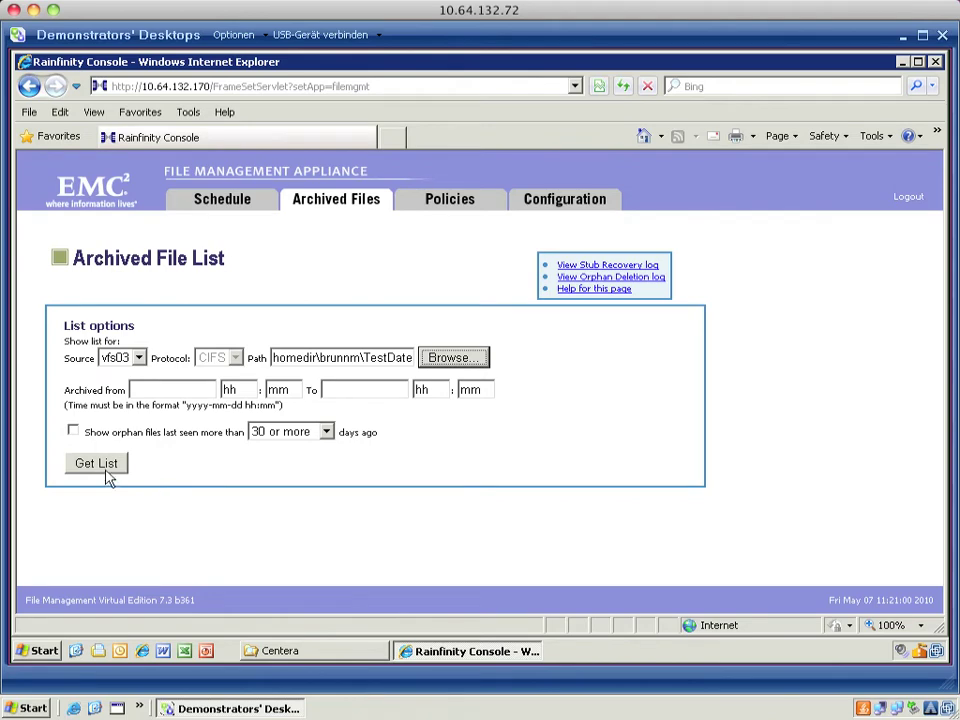
pyautogui.click(112, 470)
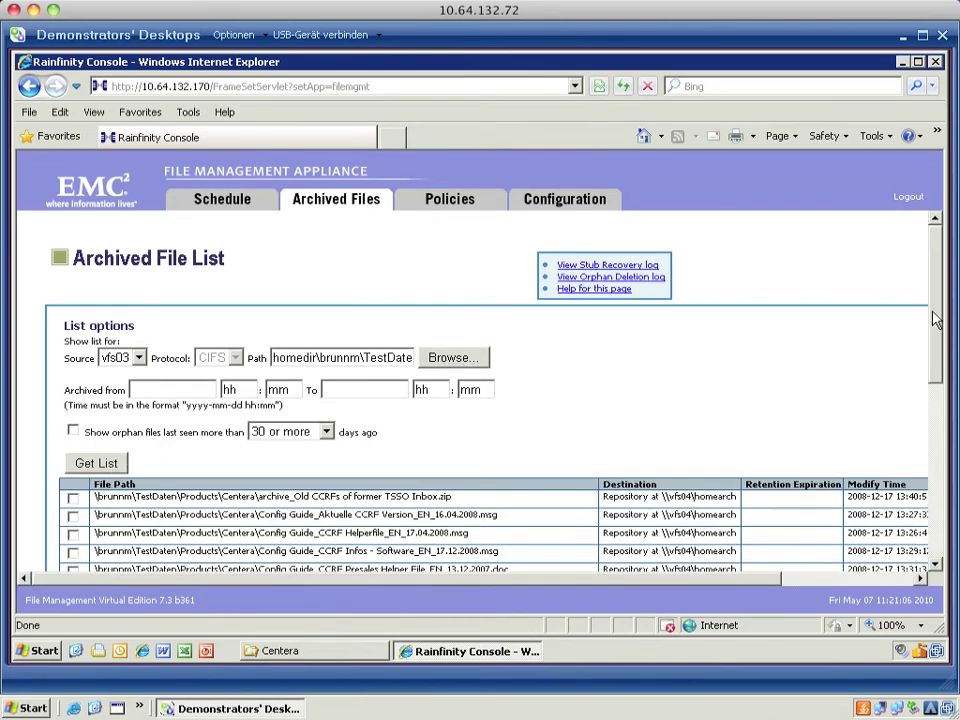
pyautogui.moveTo(938, 340); pyautogui.dragTo(945, 393)
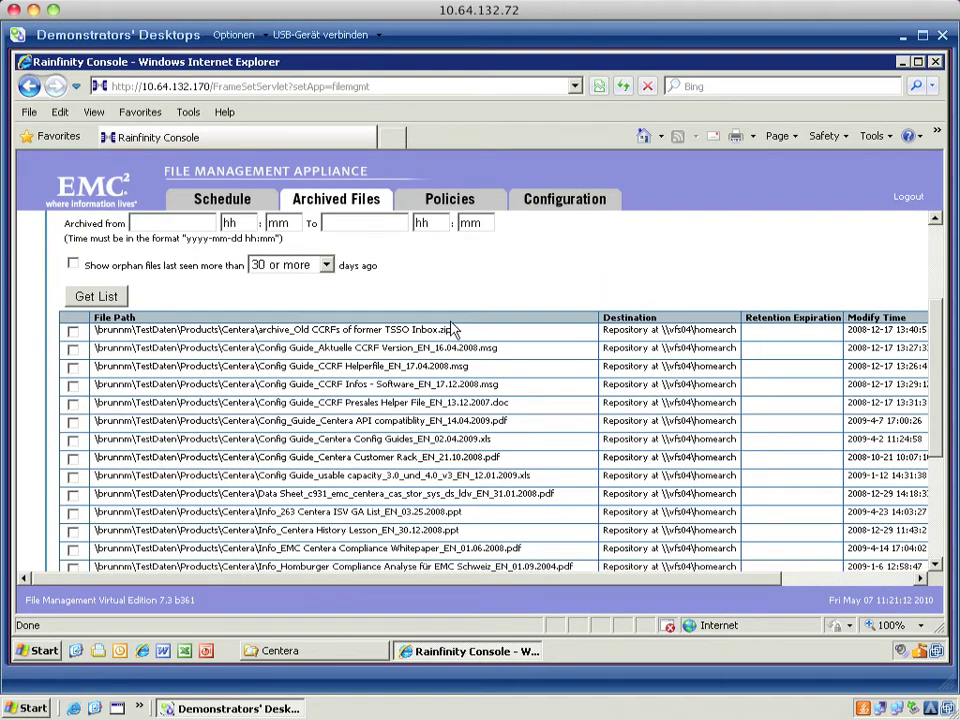
# Recover the stub of the archive_Old CCRFs of former TSSO Inbox zip from the archived file list.
pyautogui.click(72, 332)
pyautogui.moveTo(938, 440); pyautogui.dragTo(948, 577)
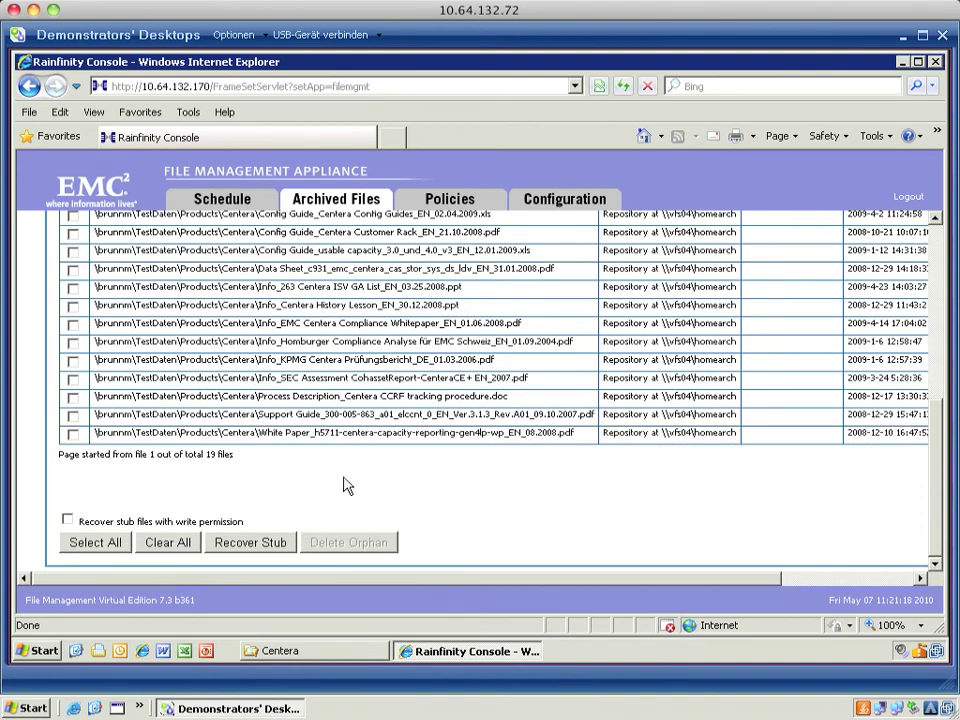
pyautogui.click(253, 543)
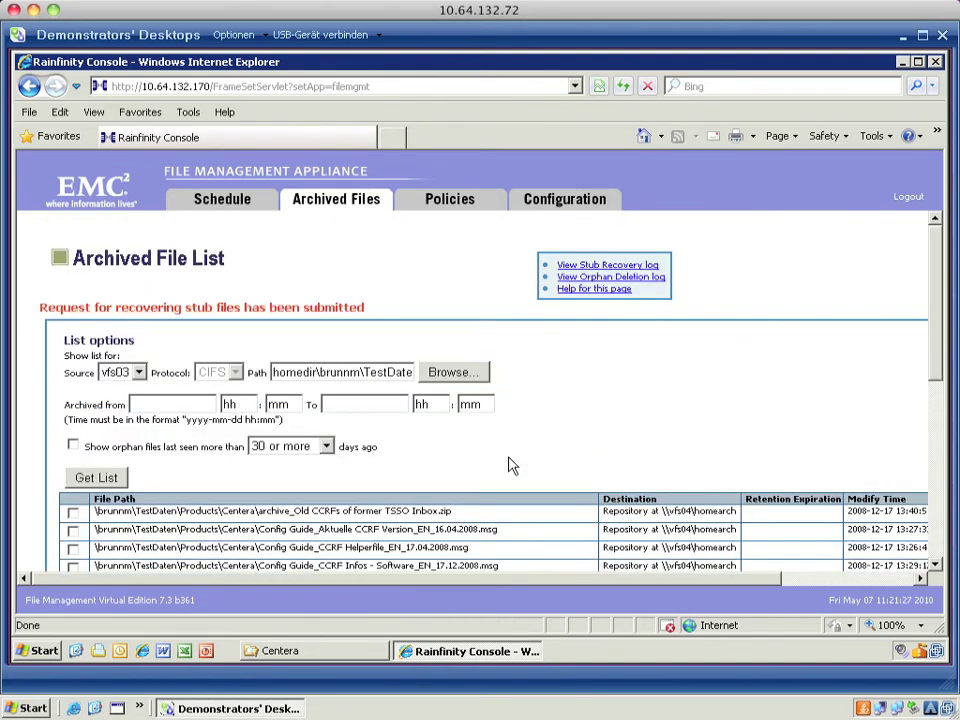
# Switch to the Products\Centera folder in Windows Explorer and refresh its file listing.
pyautogui.click(350, 660)
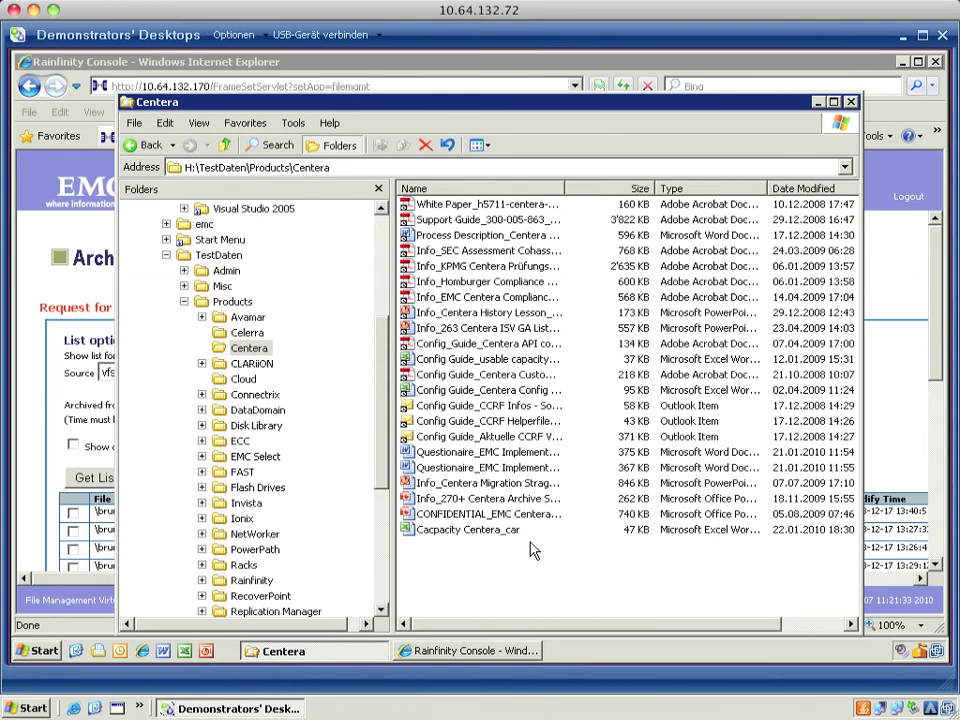
pyautogui.click(199, 122)
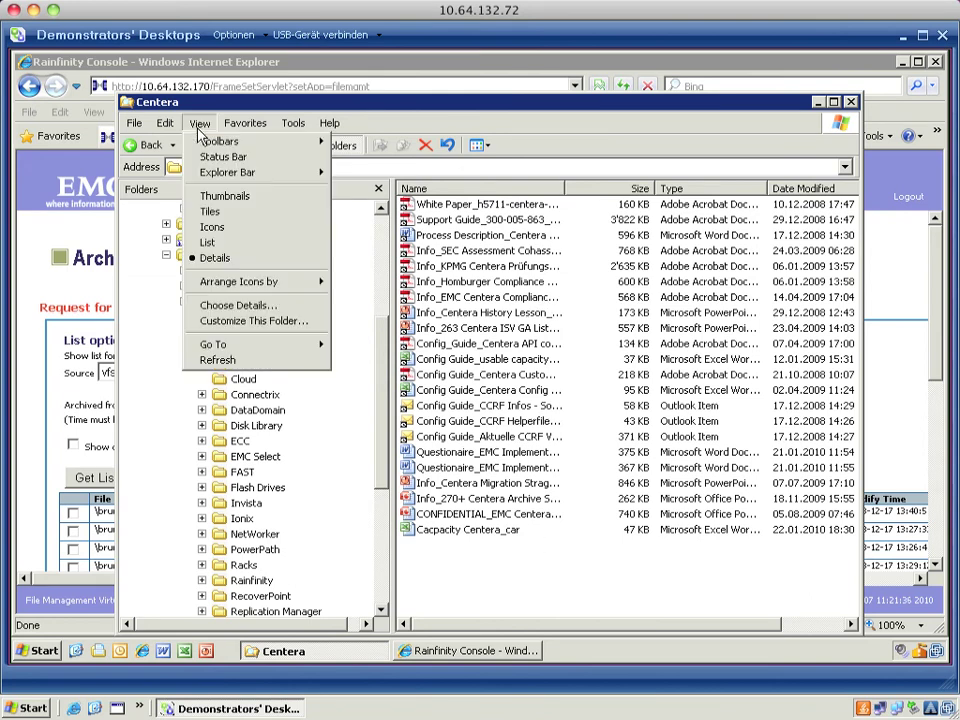
pyautogui.click(228, 362)
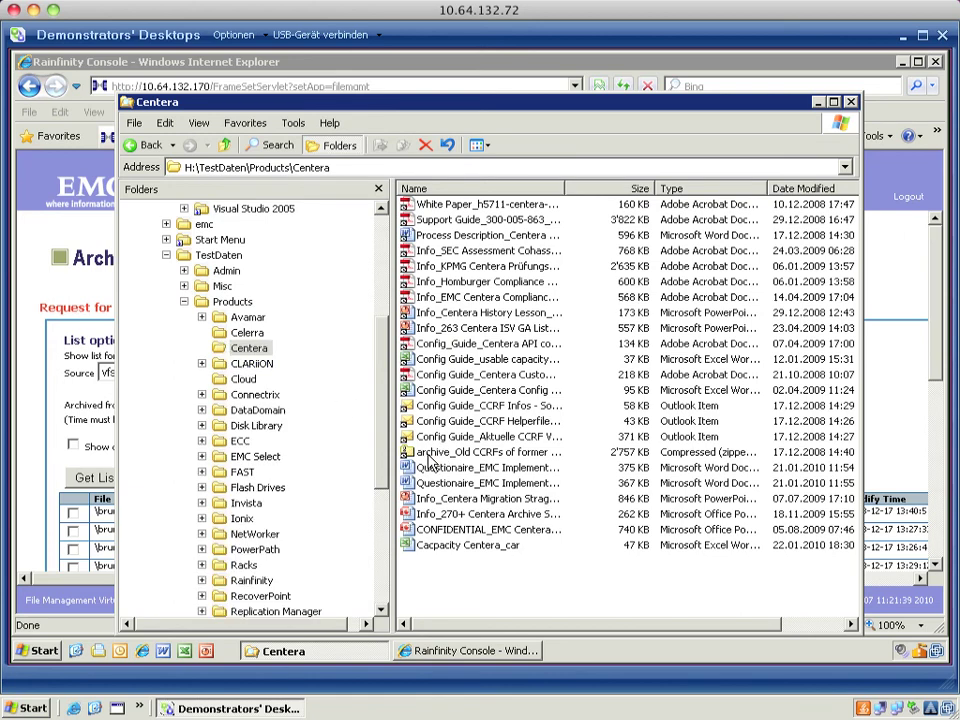
# Open the recovered archive_Old CCRFs of former TSSO Inbox zip to view its contents, and close it and the Centera folder window.
pyautogui.click(430, 458)
pyautogui.doubleClick(437, 458)
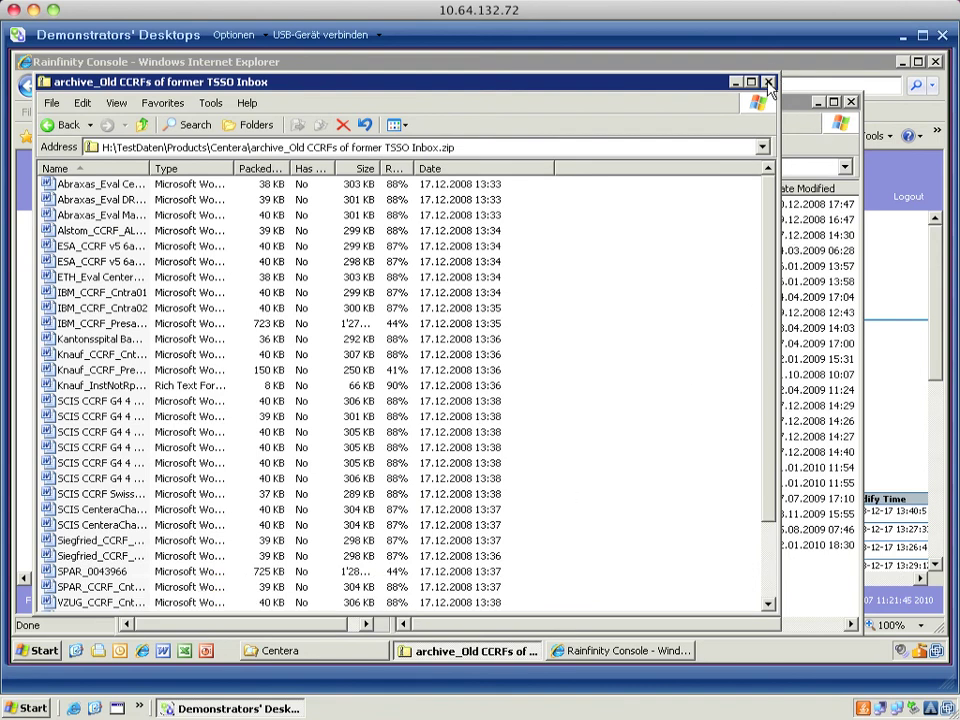
pyautogui.click(769, 82)
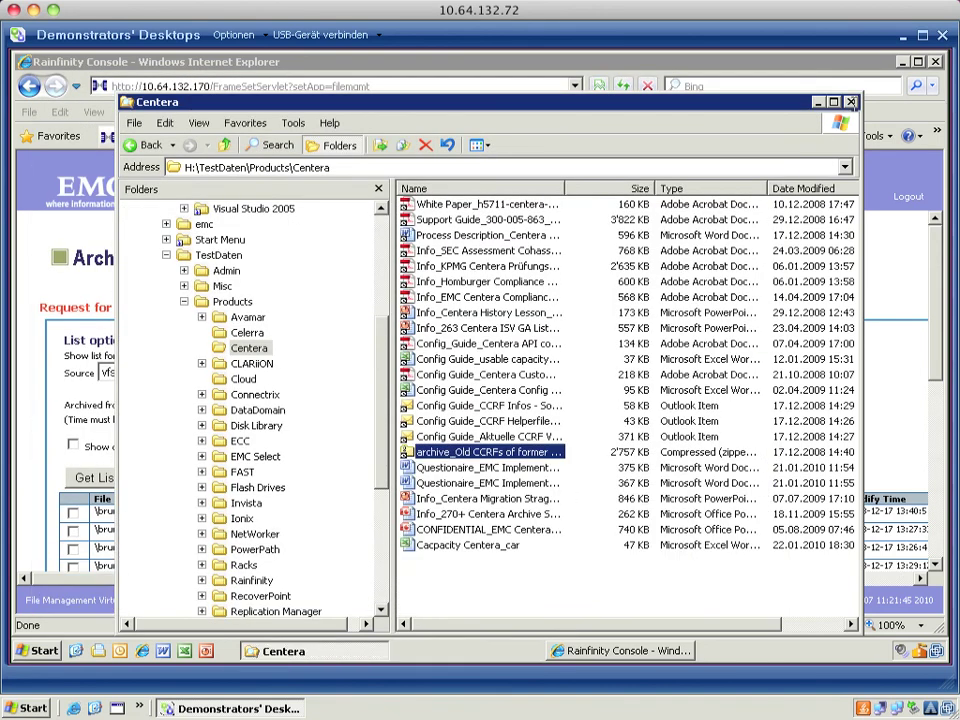
pyautogui.click(851, 102)
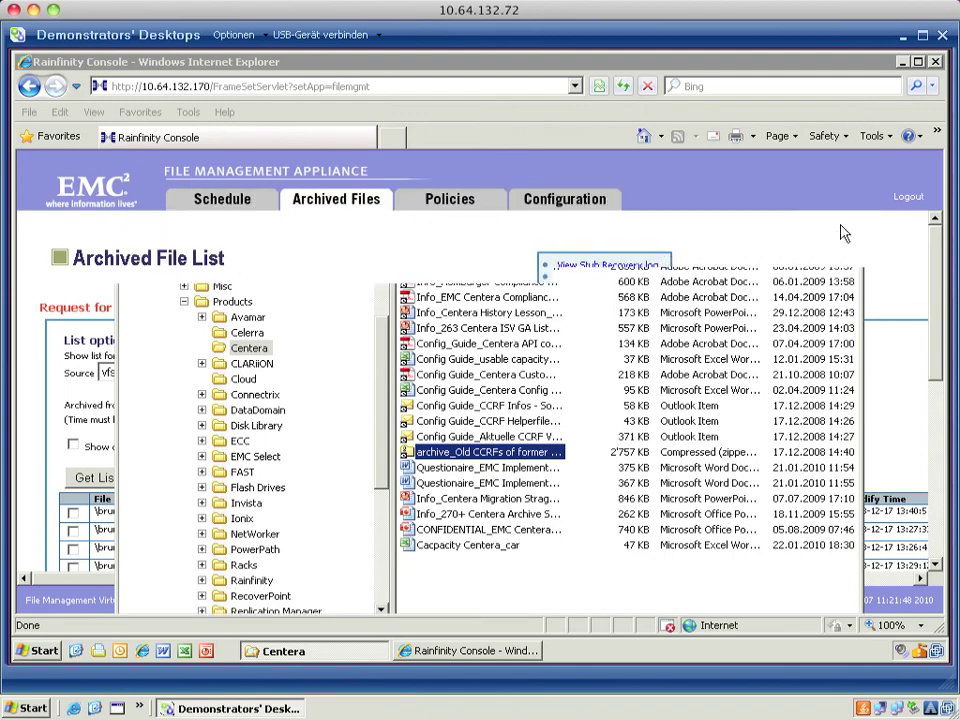